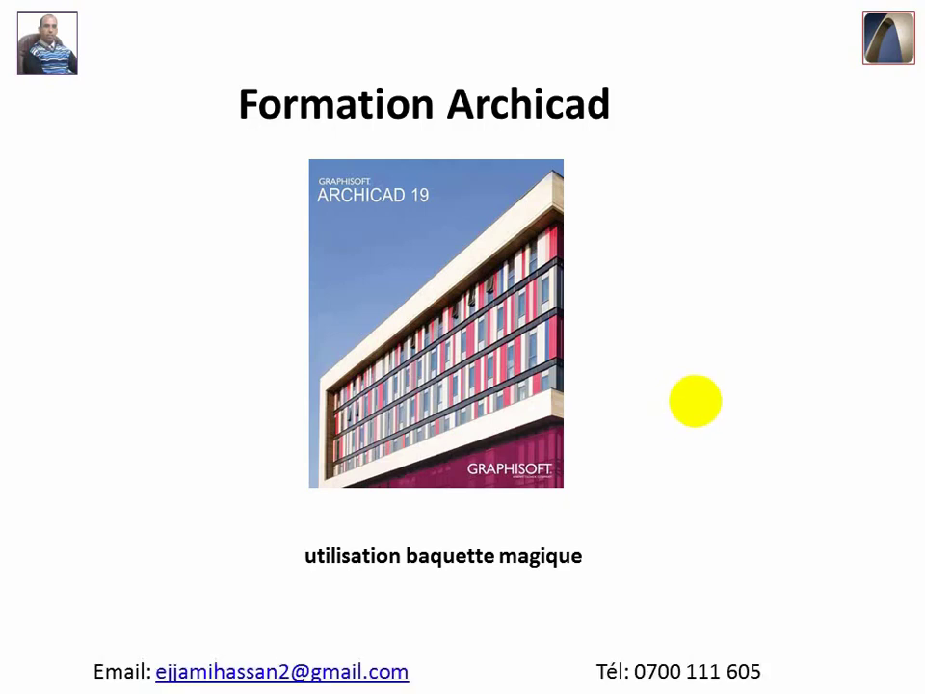
- Advance through the magic-wand and walls-on-slabs slides, then exit the slideshow
left_click(693, 400)
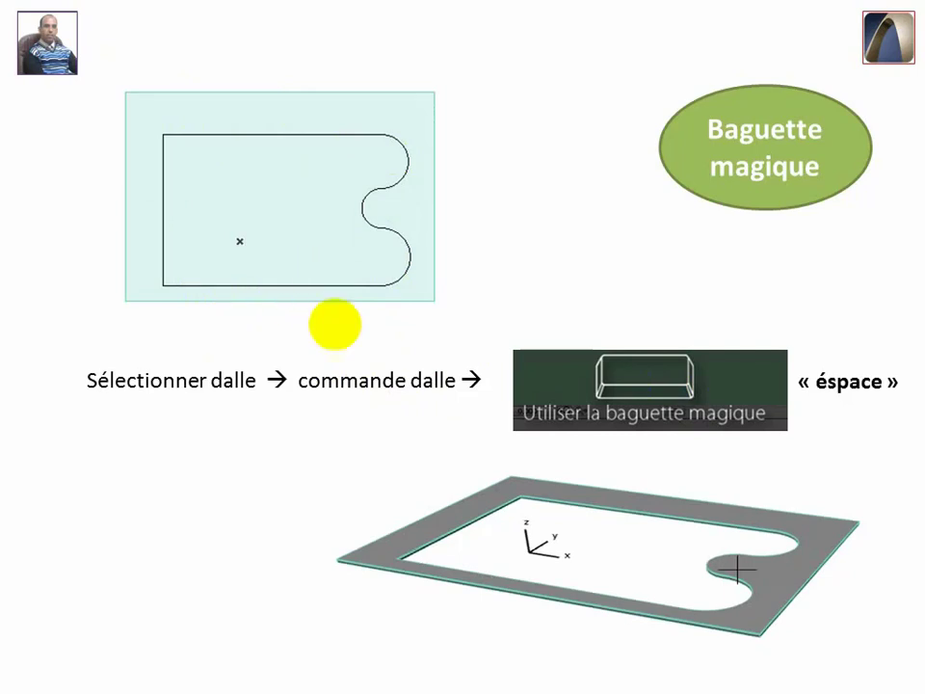
left_click(670, 554)
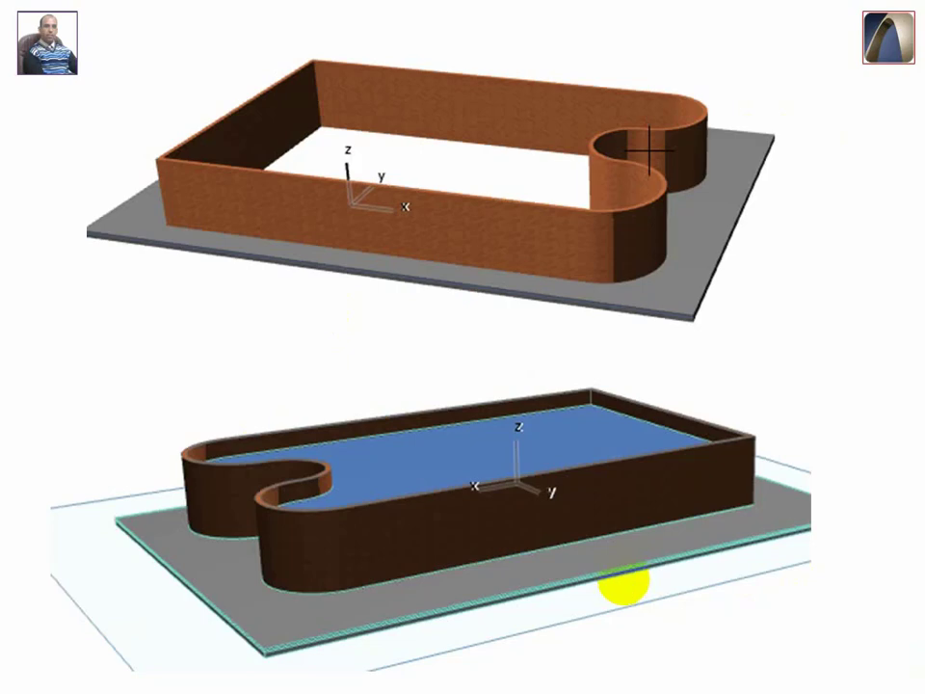
key("Escape")
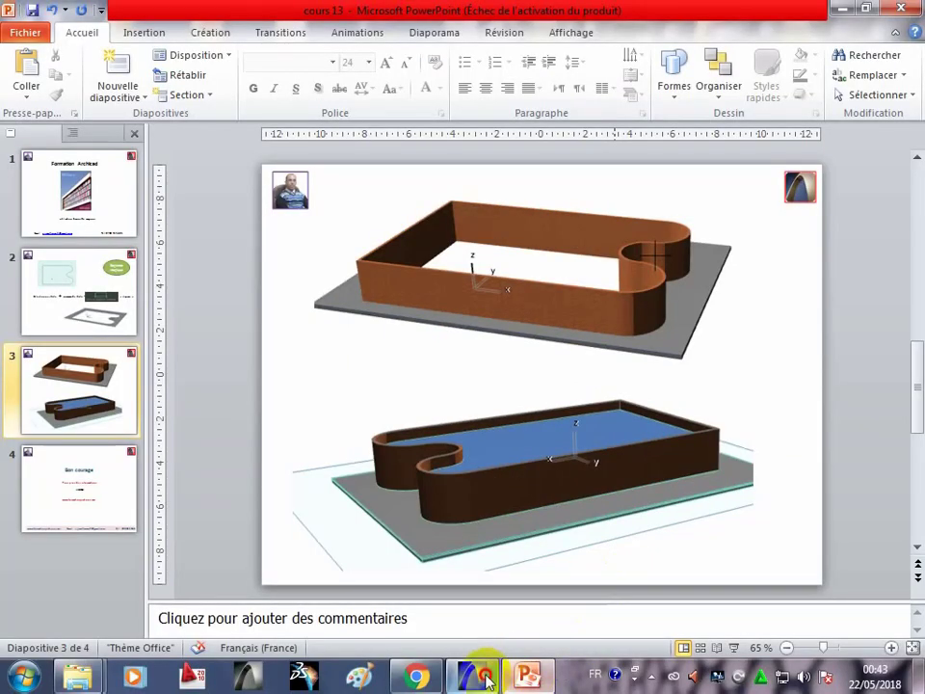
- Draw a 10 by 10 square slab on the ground-floor plan and fit it in view
left_click(487, 678)
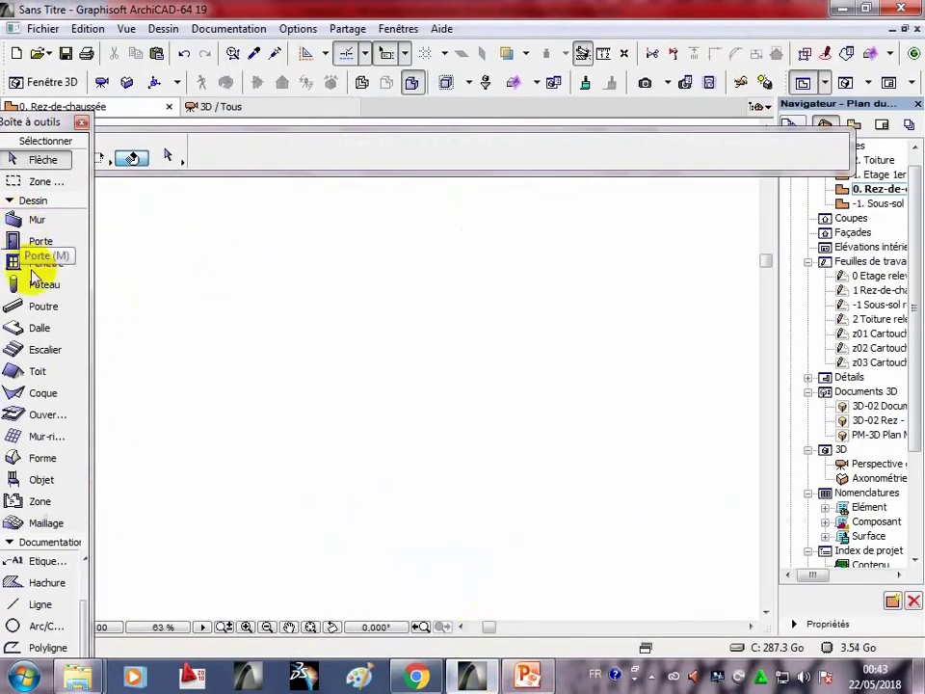
left_click(29, 328)
left_click(198, 260)
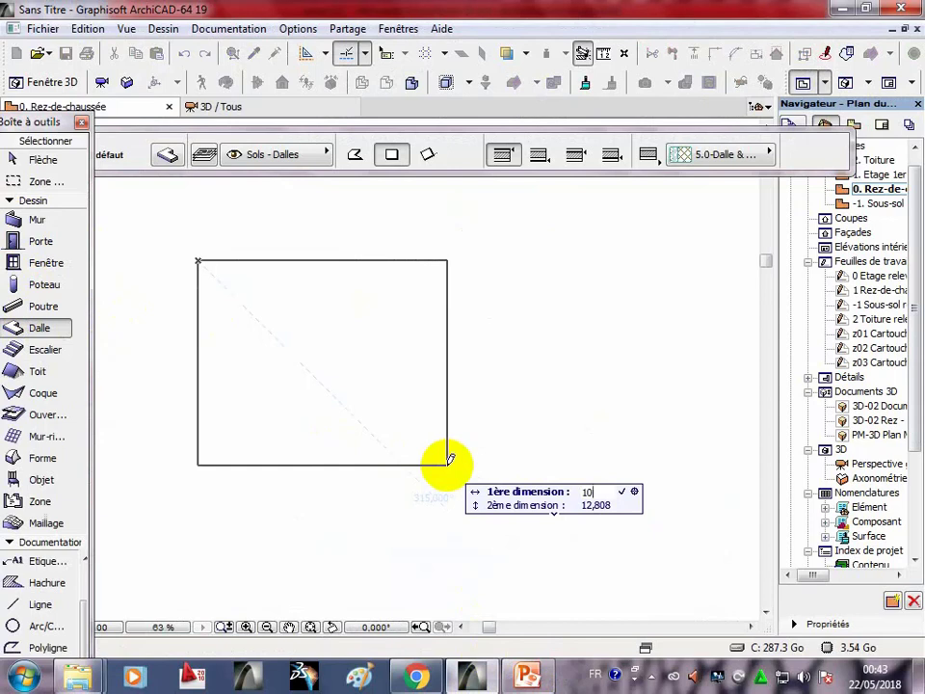
key("Tab")
type("10")
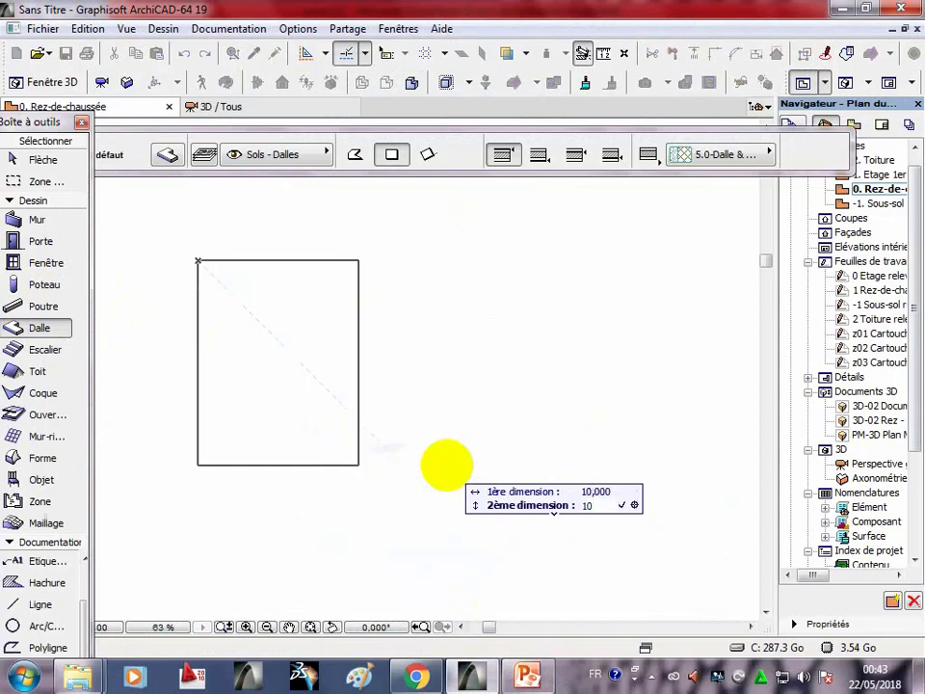
key("Return")
middle_click(367, 413)
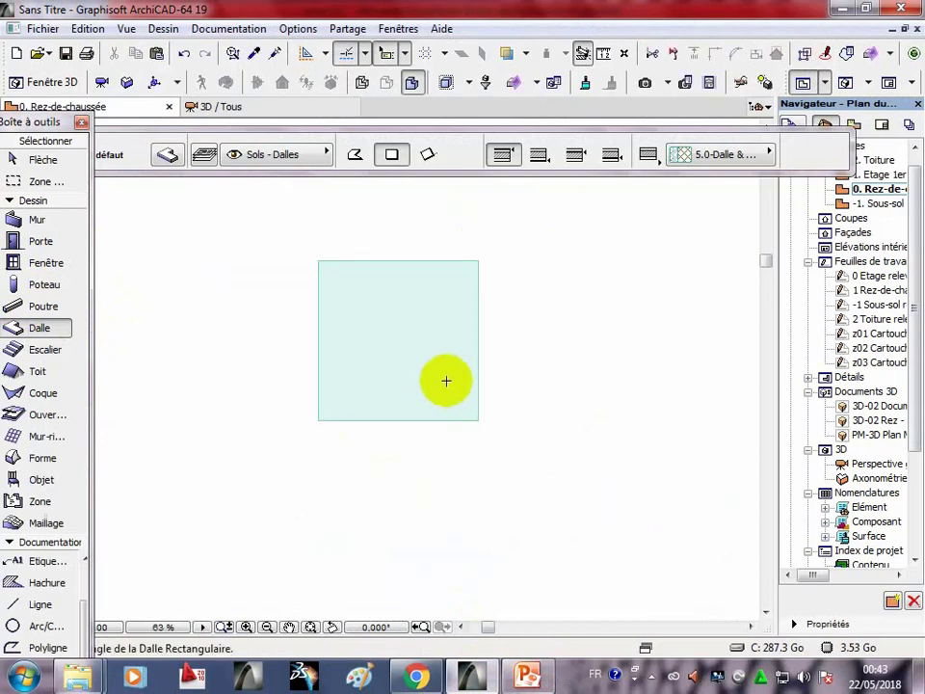
left_click(46, 648)
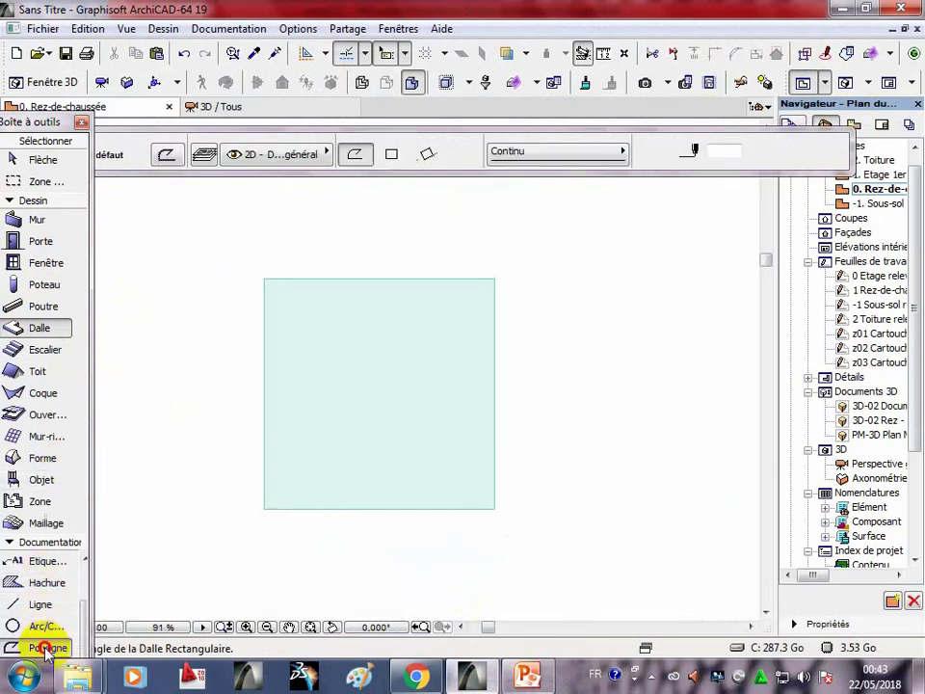
- Draw the outline's left side and the first two tangent arcs of its wavy top edge
left_click(290, 477)
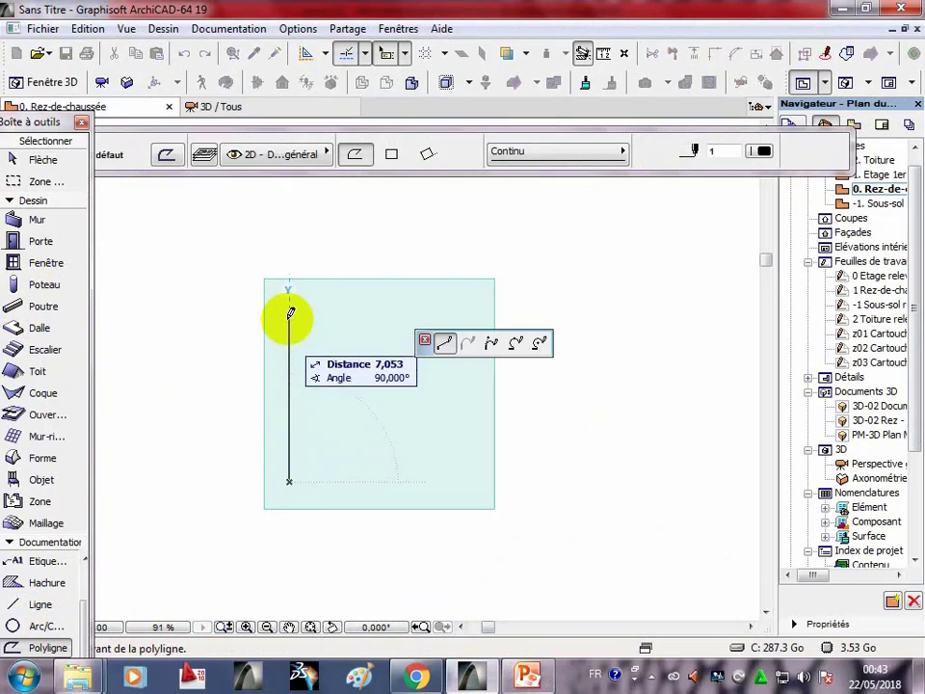
left_click(289, 329)
left_click(468, 342)
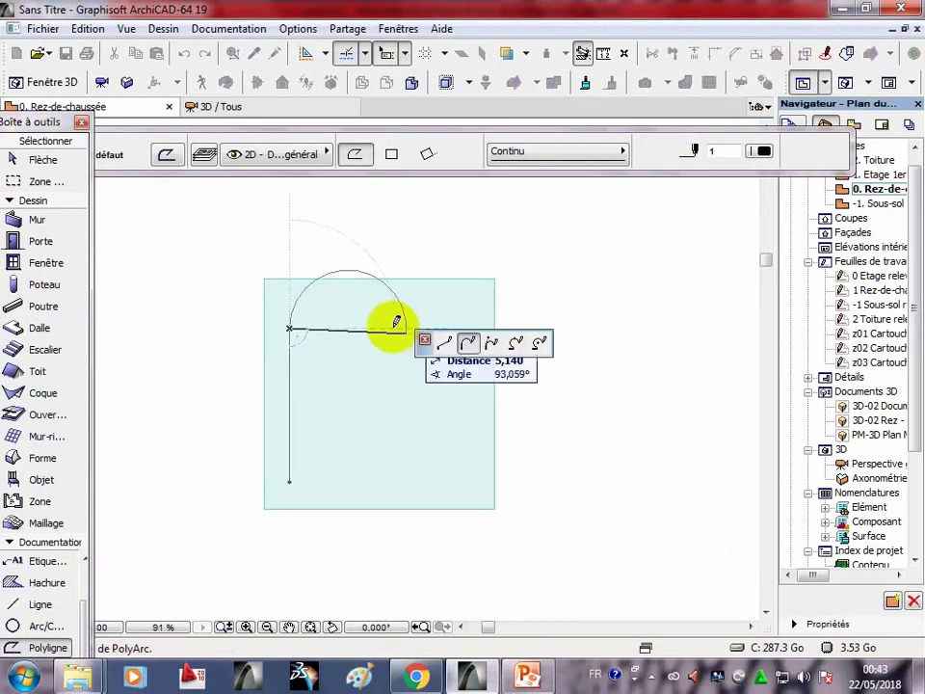
left_click(339, 329)
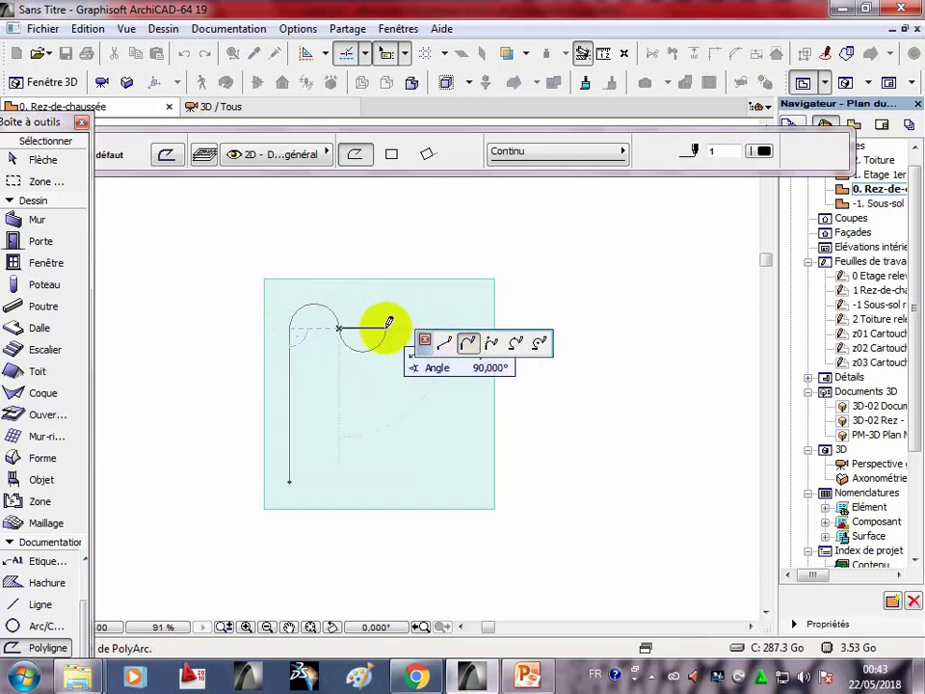
left_click(390, 328)
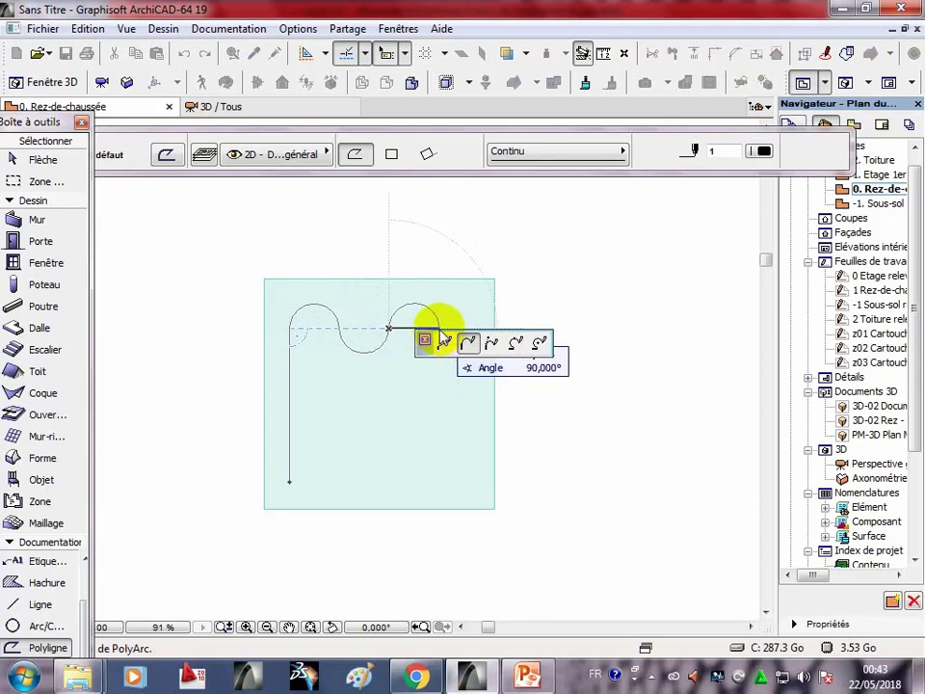
- Add the top-right arc and the right side, then close the outline at its start point
left_click(446, 343)
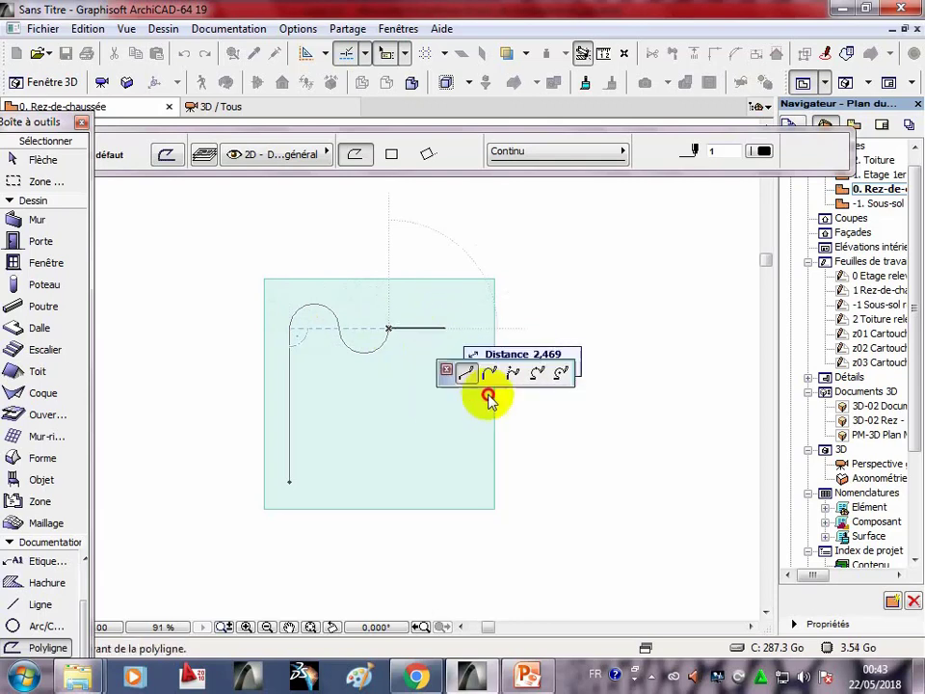
left_click(535, 389)
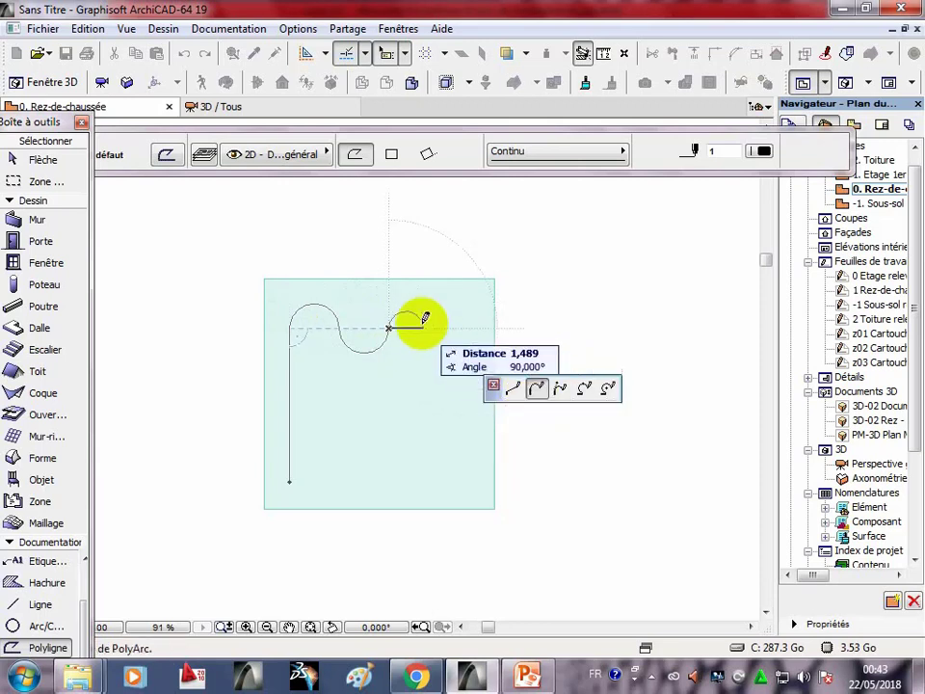
left_click(442, 327)
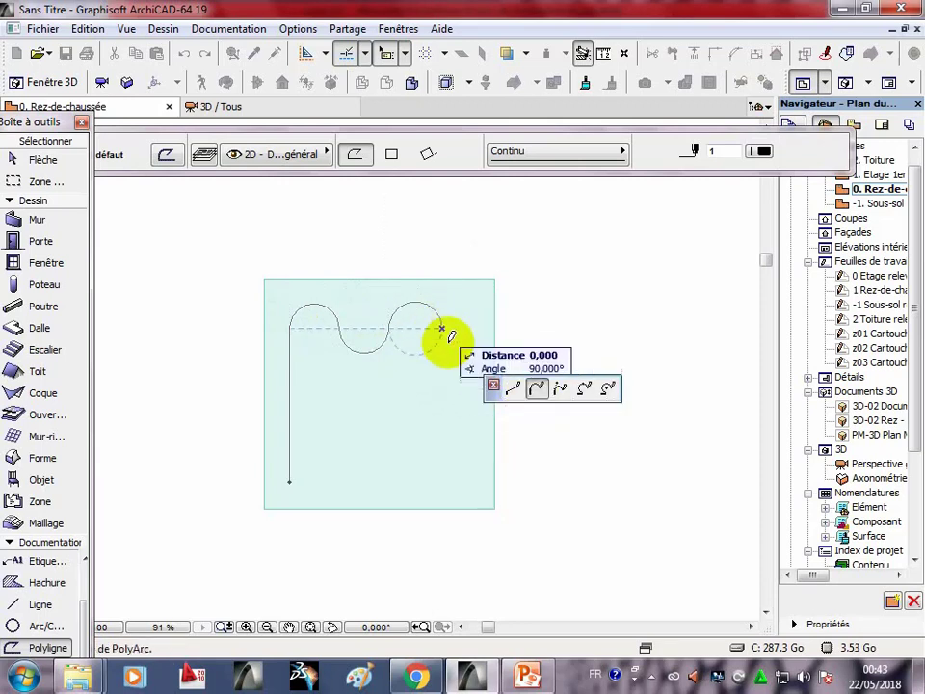
left_click(512, 389)
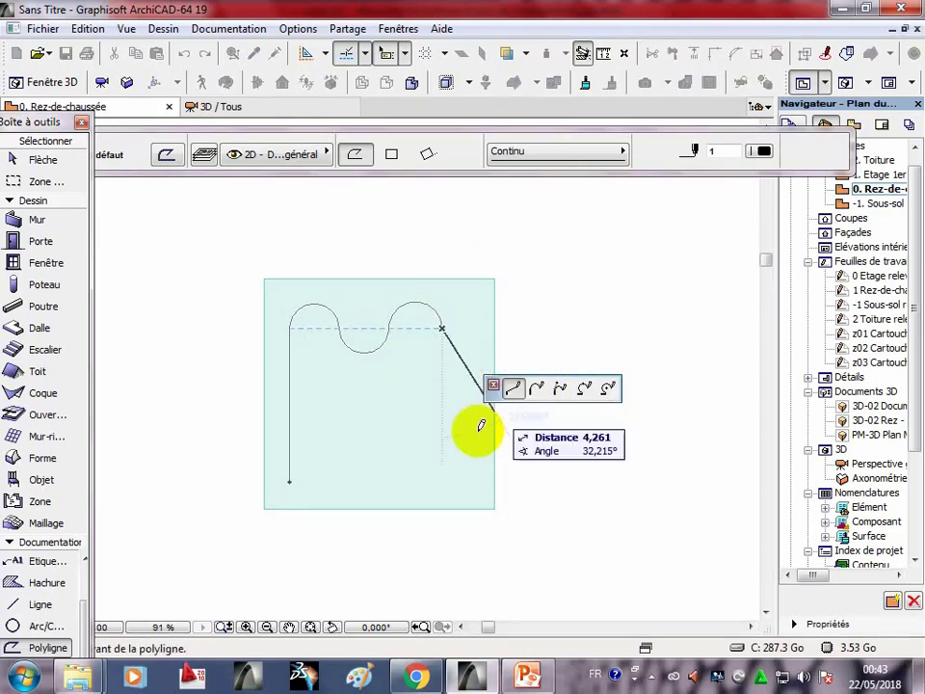
left_click(441, 480)
left_click(292, 479)
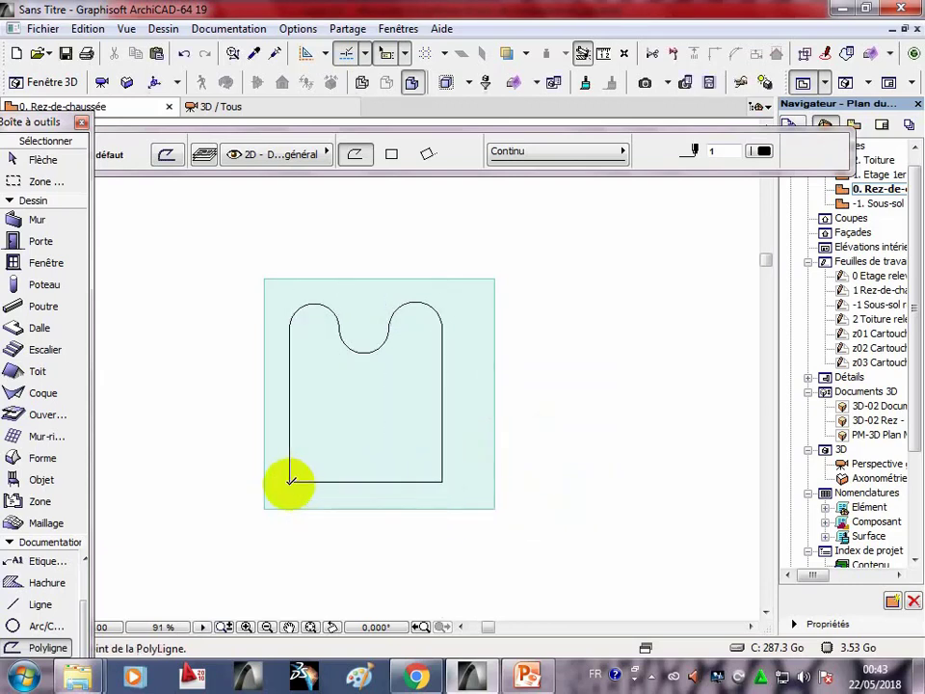
mouse_move(408, 457)
middle_mouse_down()
mouse_move(510, 362)
mouse_move(491, 397)
middle_mouse_up()
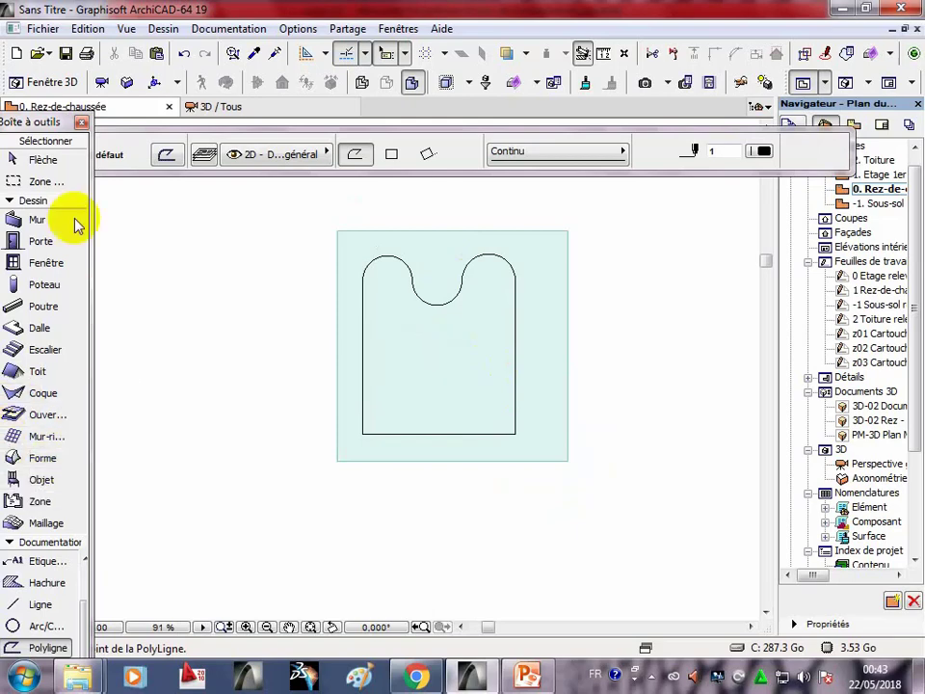
- Select slab and outline, magic-wand a hole along the outline, and check it in 3D
left_click(60, 160)
left_click_drag(304, 220, 589, 487)
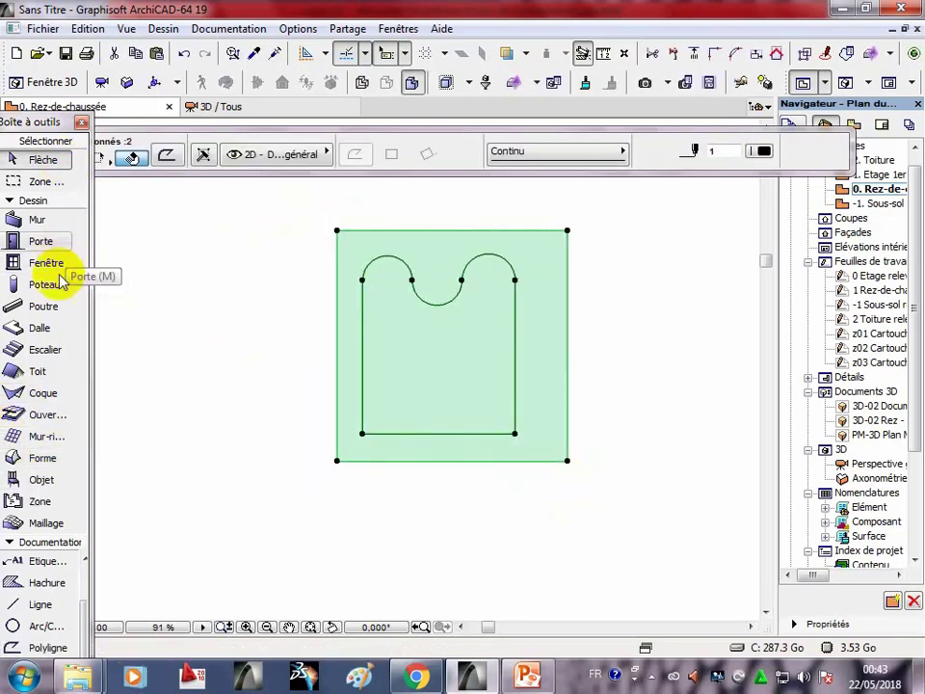
left_click(39, 328)
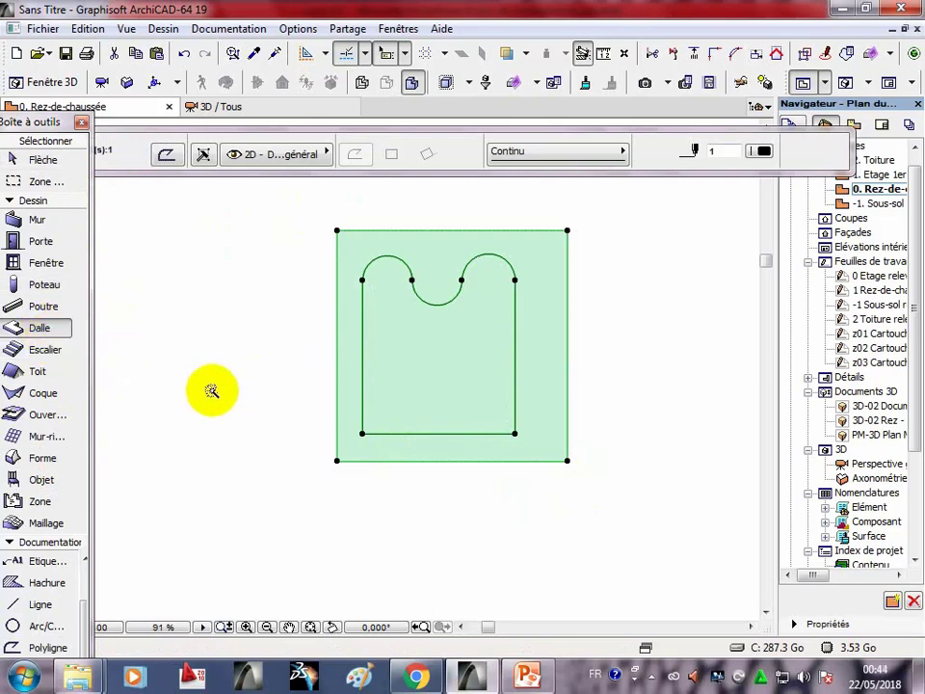
left_click(406, 387)
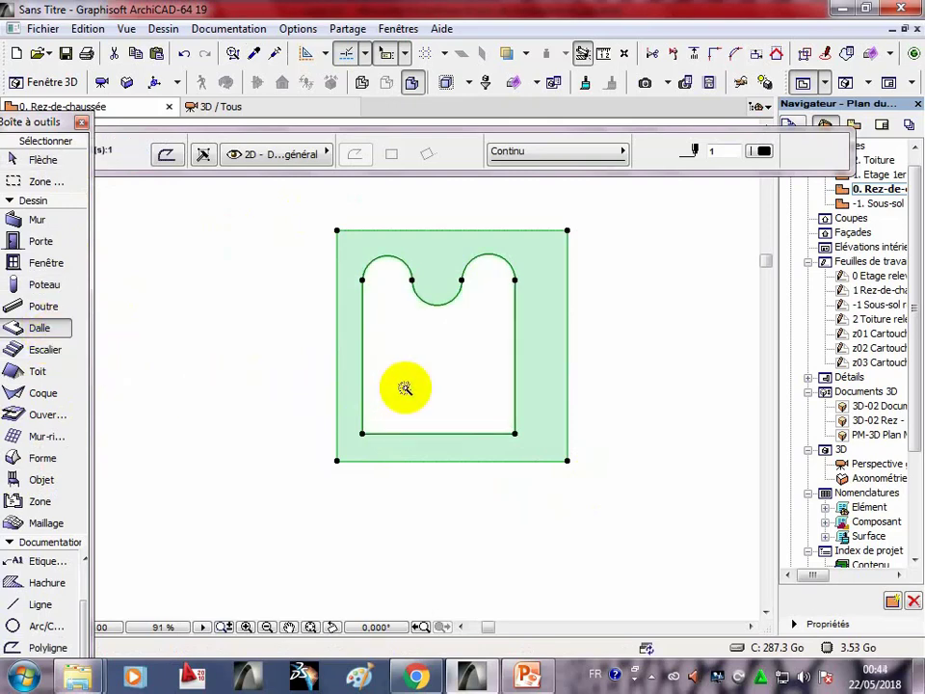
left_click(293, 117)
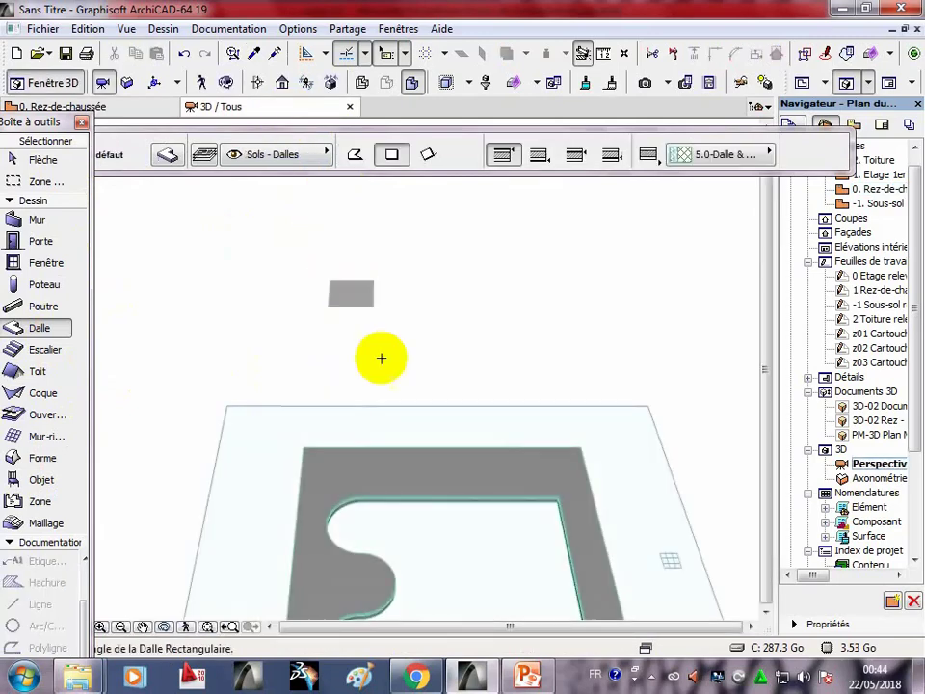
middle_click_drag(380, 358, 404, 247, "shift")
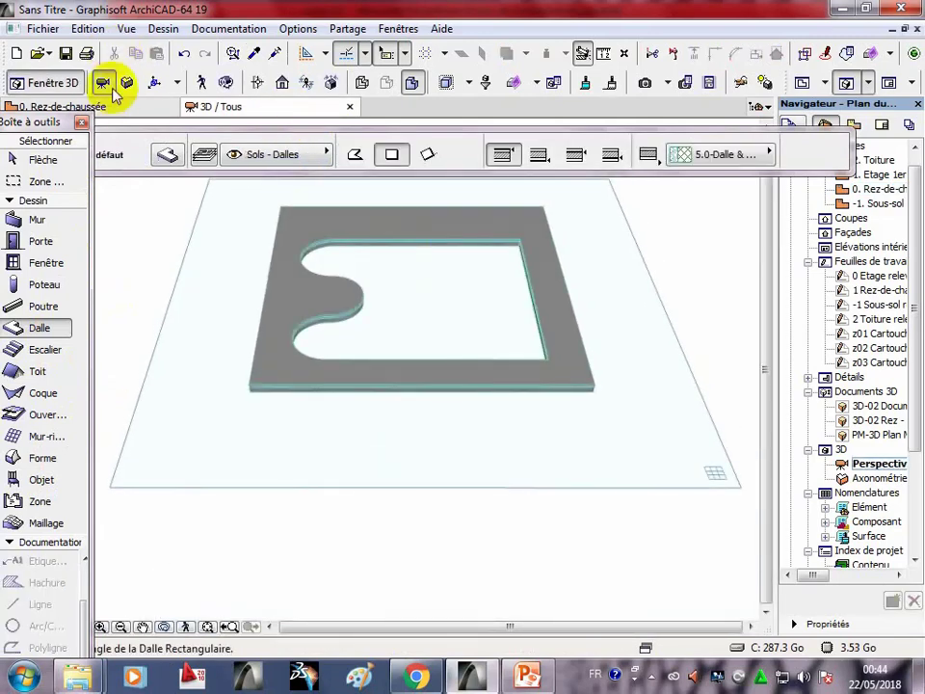
left_click(104, 83)
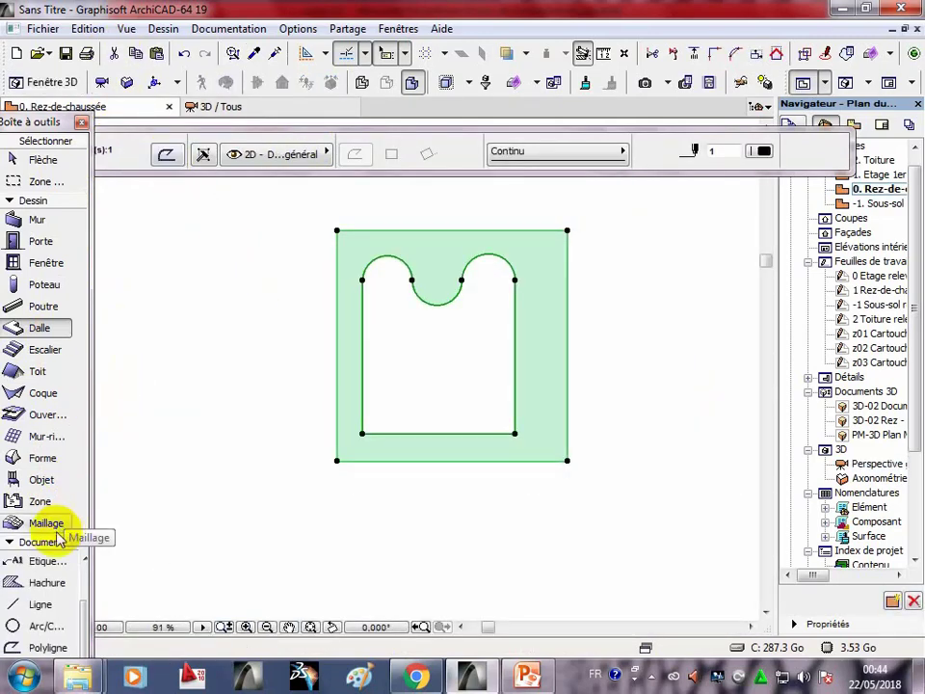
- Set the default wall top to unlinked and its structure to basic Struct. - Béton
left_click(39, 221)
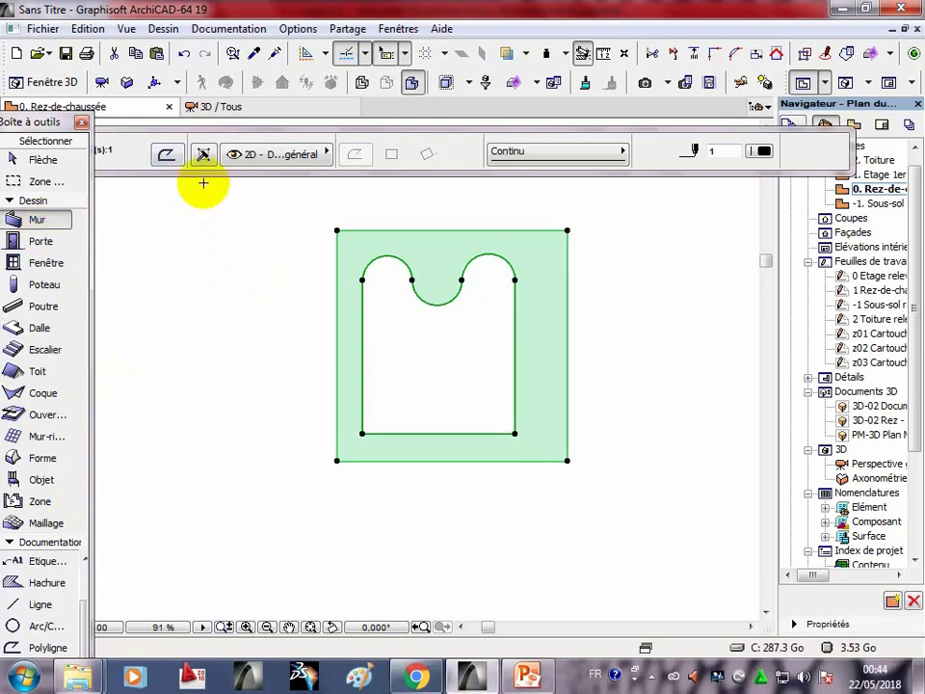
double_click(60, 228)
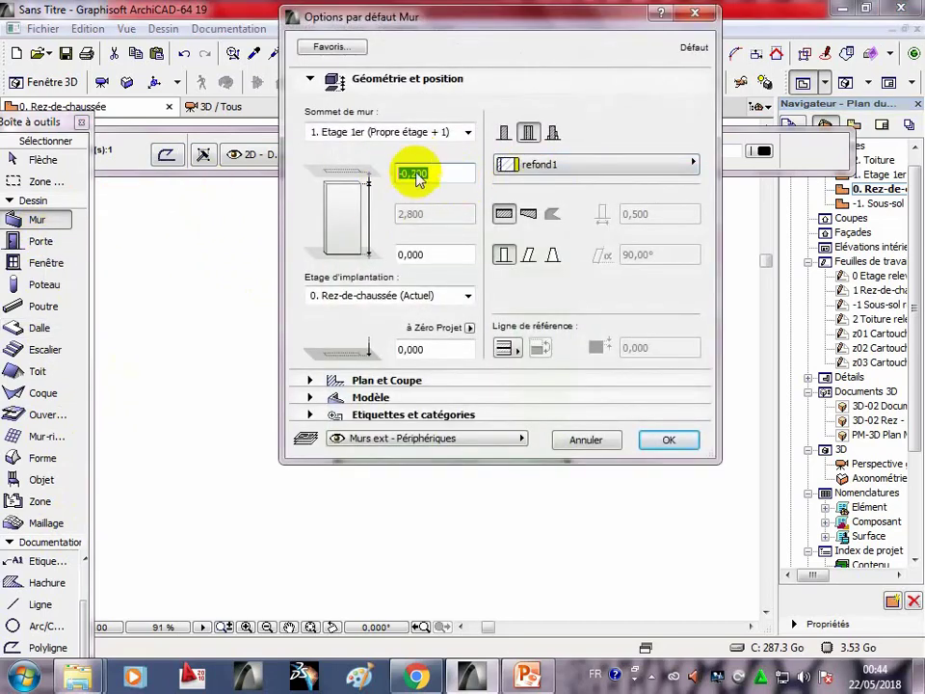
left_click(432, 132)
left_click(394, 192)
type("1,5")
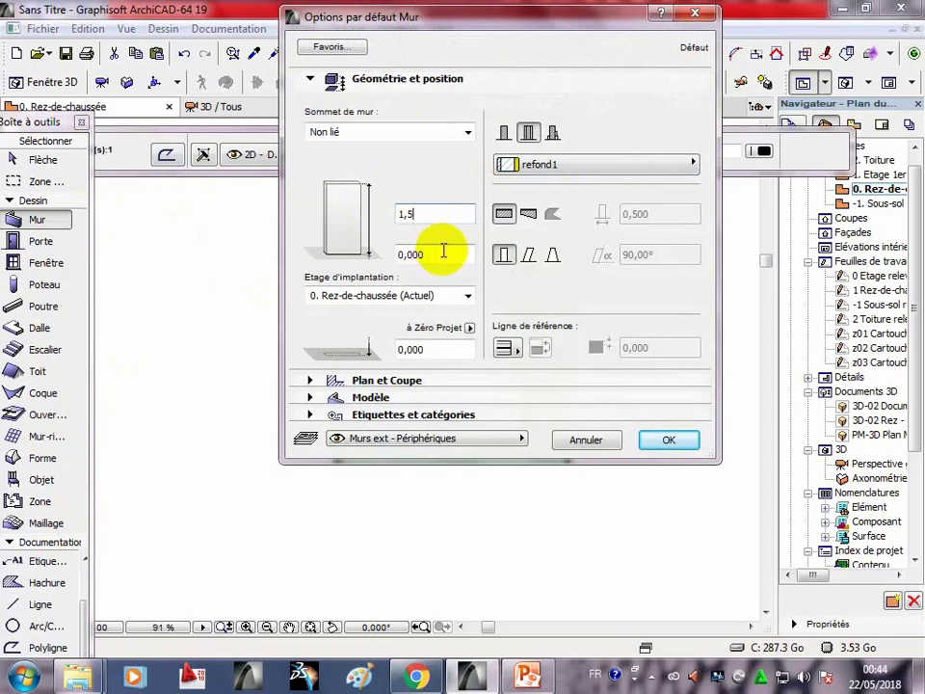
left_click(443, 251)
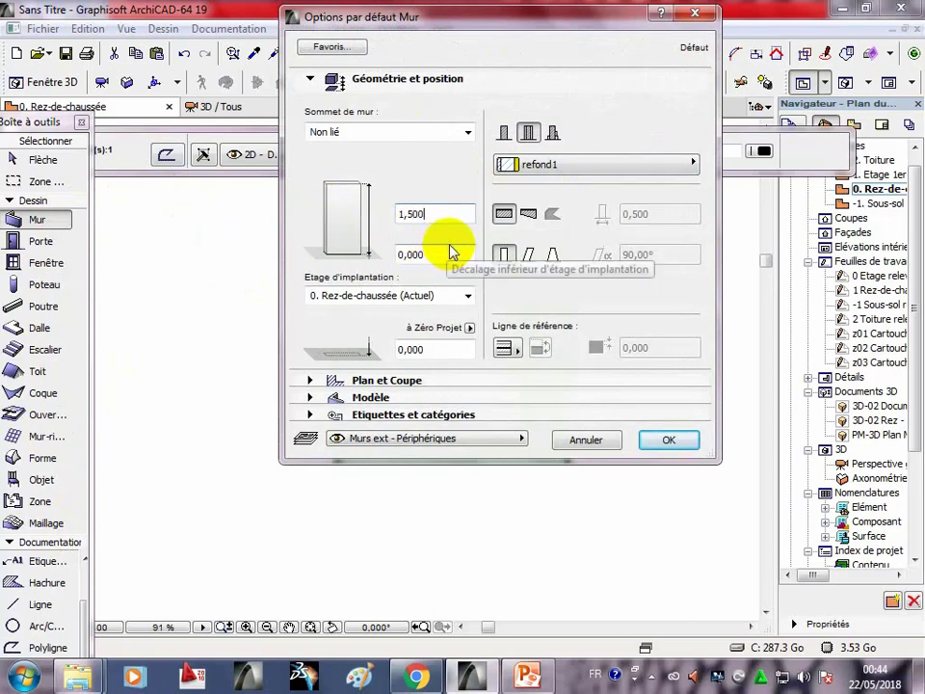
left_click(564, 165)
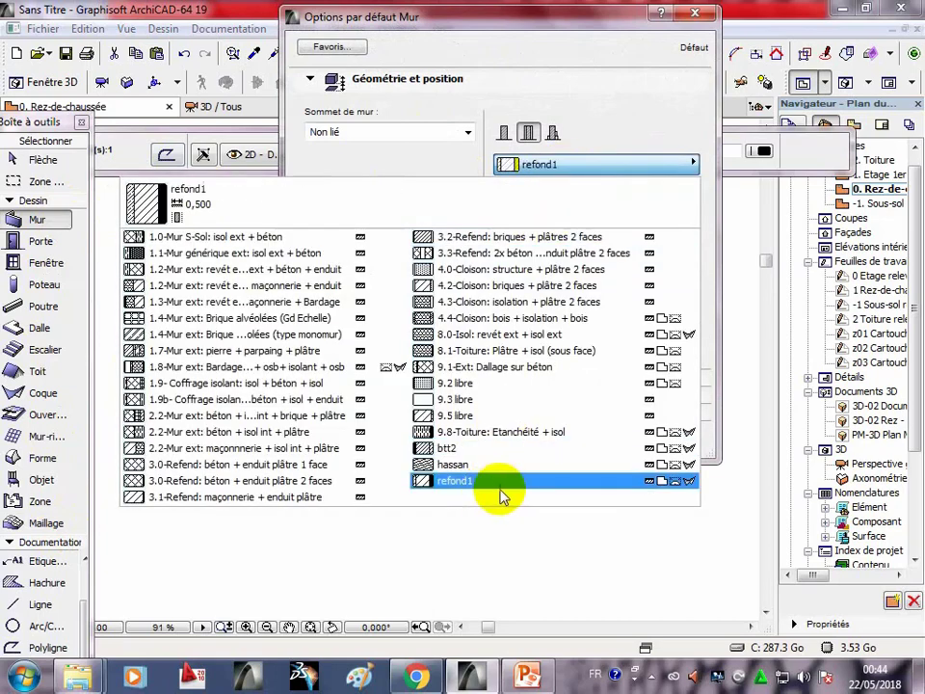
left_click(506, 205)
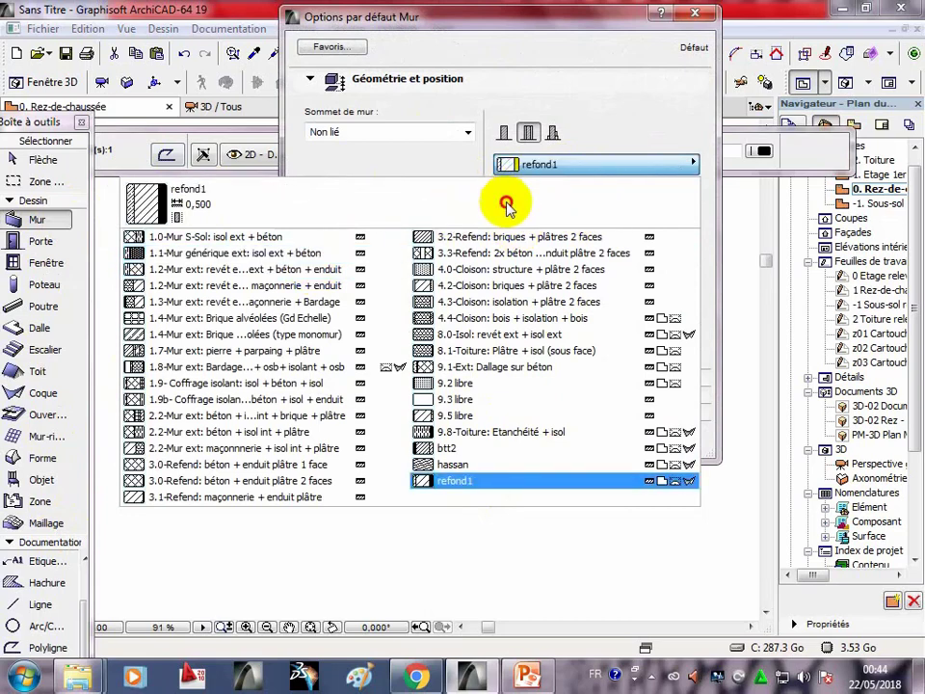
left_click(497, 166)
left_click(506, 137)
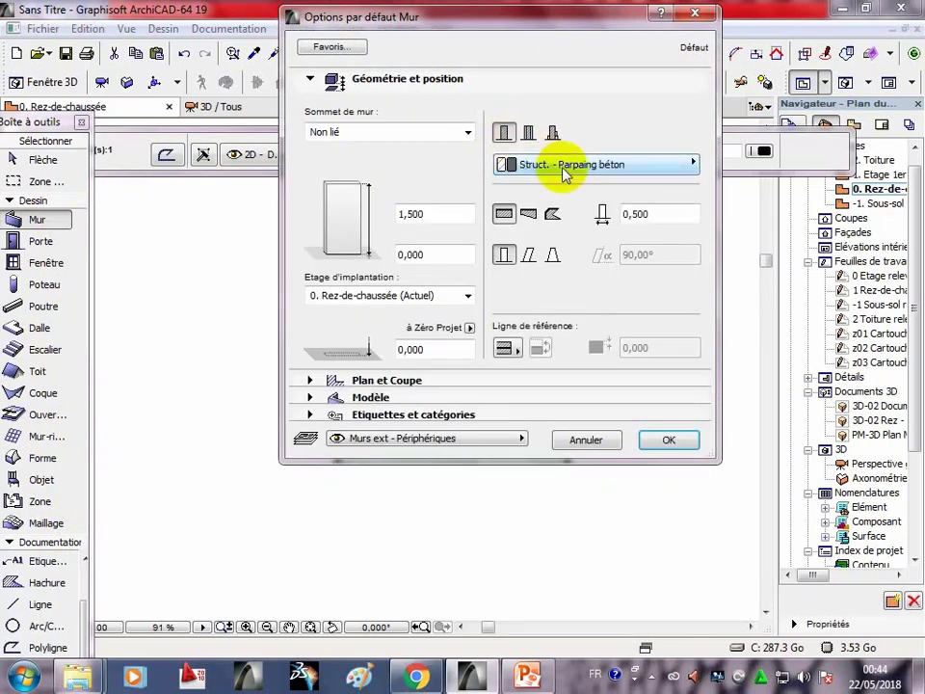
left_click(563, 168)
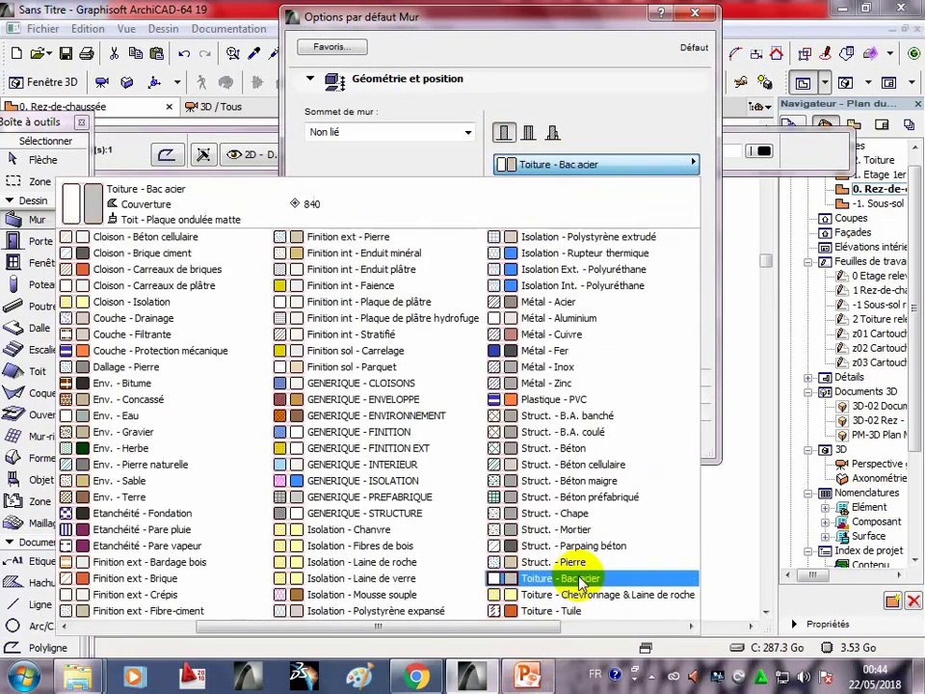
left_click(571, 449)
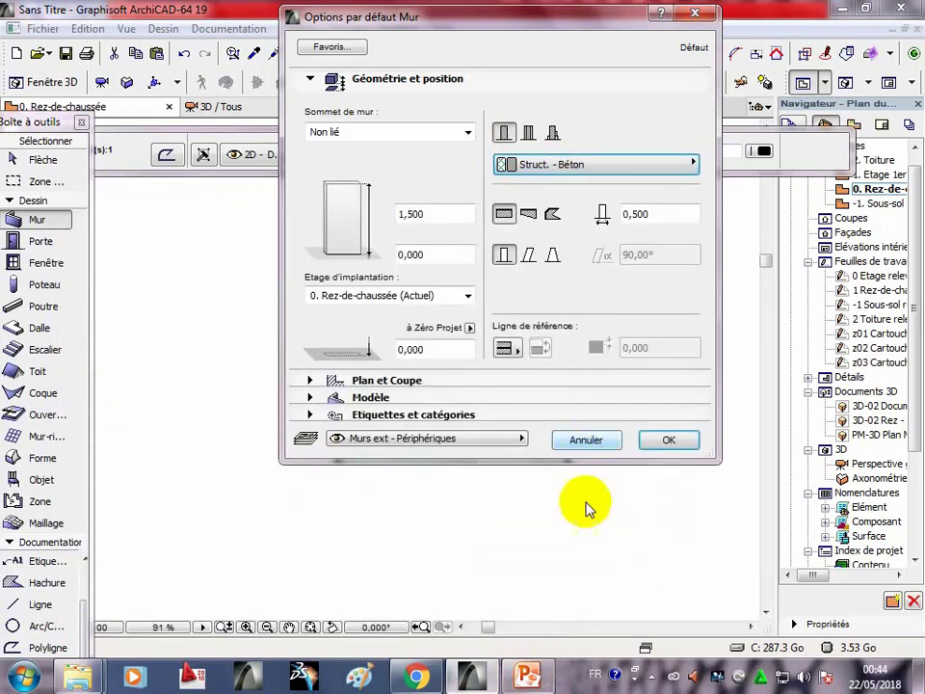
- Override the wall's outer surface with Brique - rouge and confirm the wall defaults
left_click(310, 398)
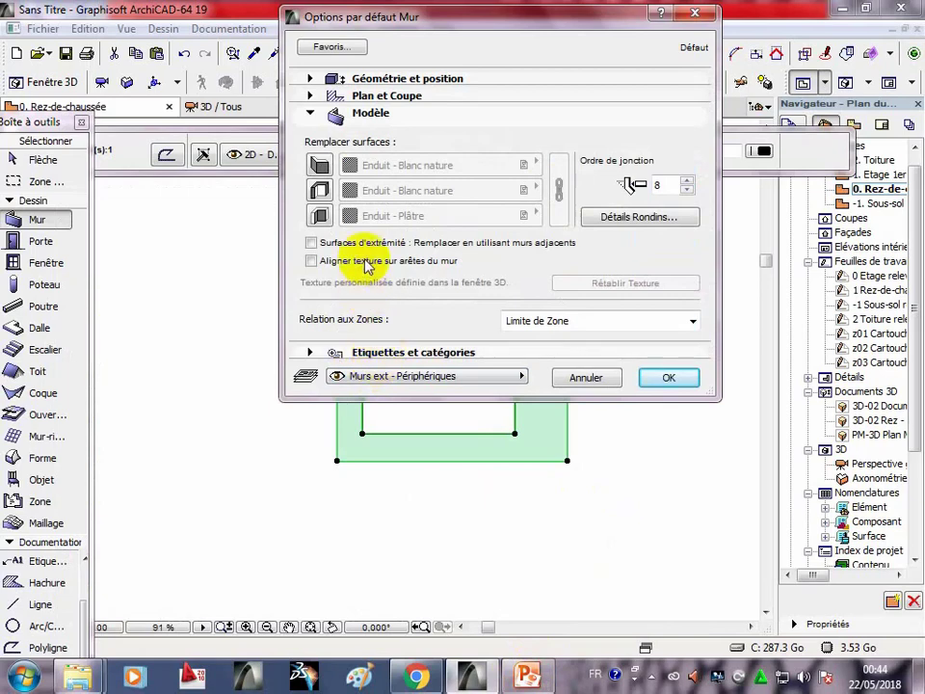
left_click(321, 171)
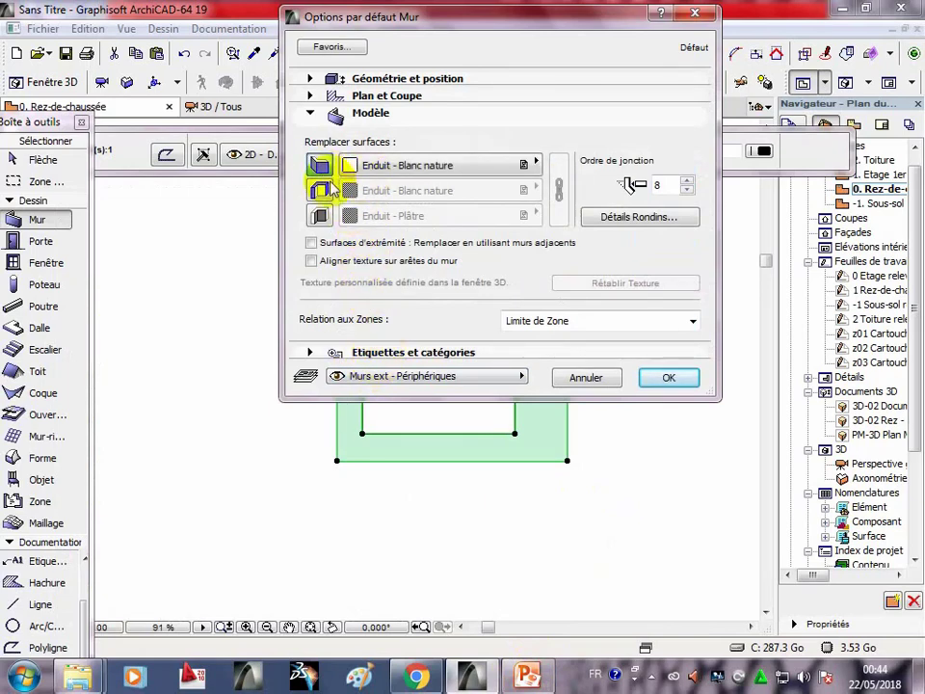
left_click(320, 191)
left_click(320, 215)
left_click(379, 172)
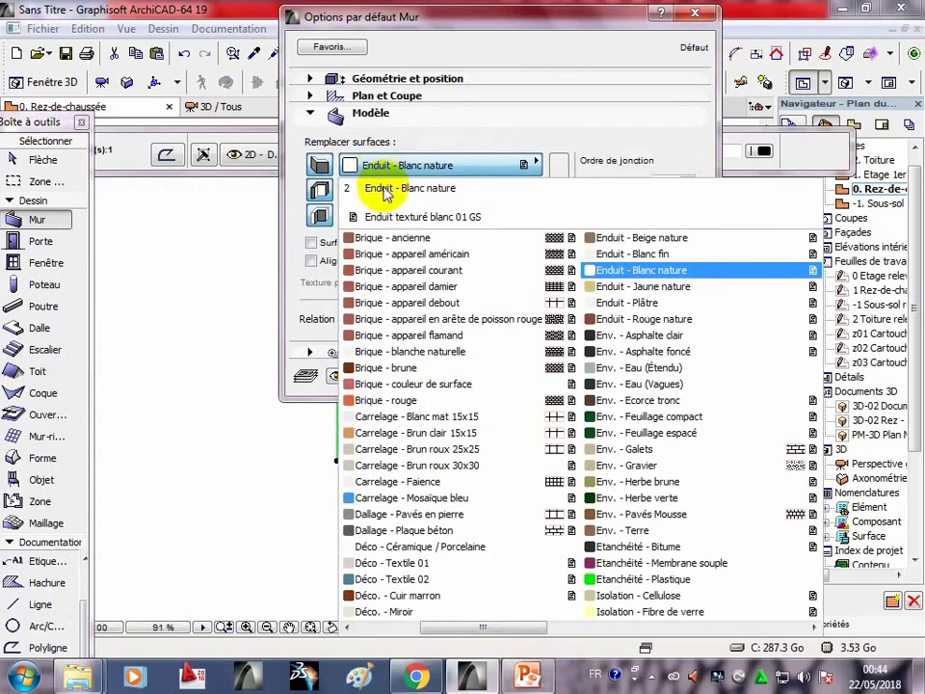
left_click(378, 408)
left_click(667, 378)
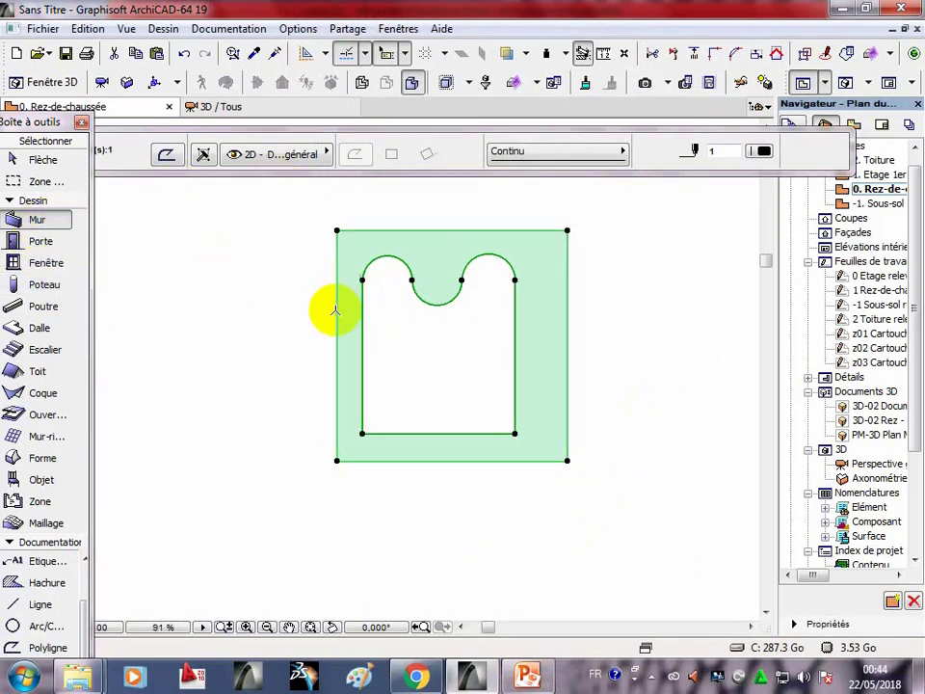
left_click(363, 432)
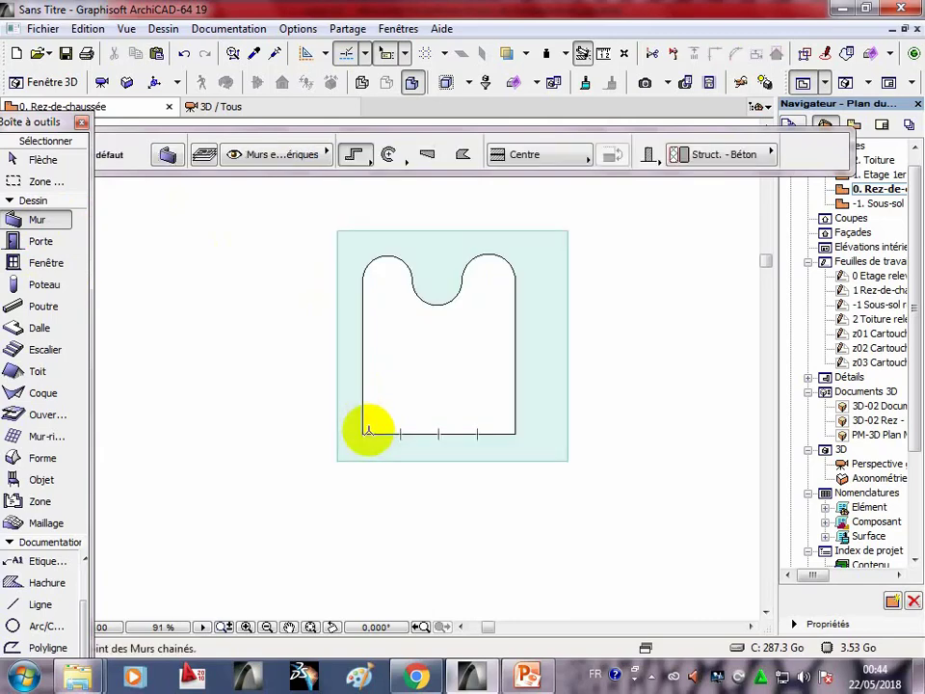
left_click(166, 154)
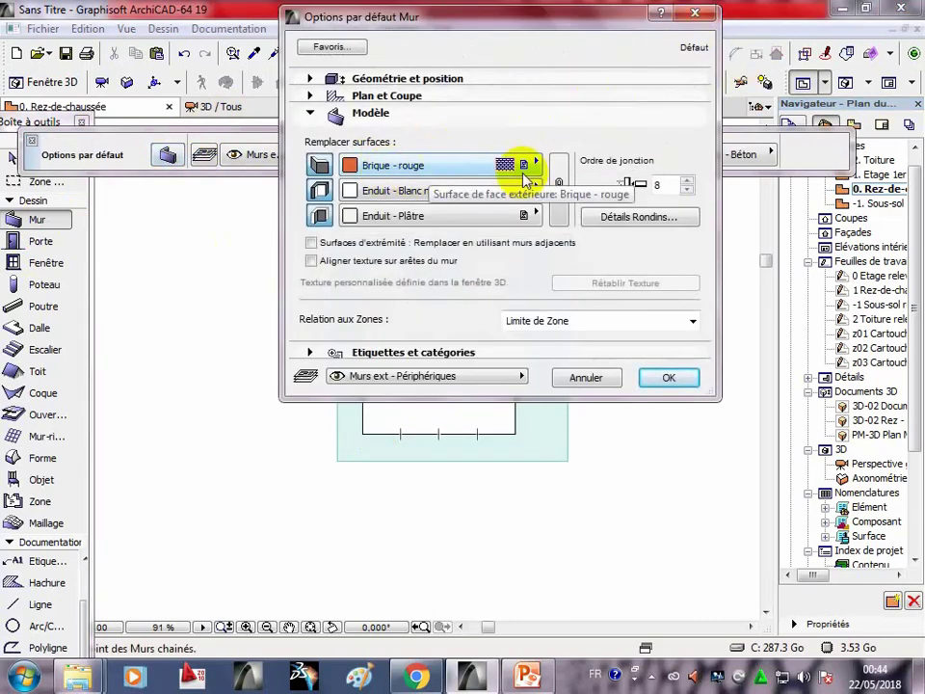
- Apply Brique - rouge to all three wall faces and choose chained wall geometry
left_click(559, 193)
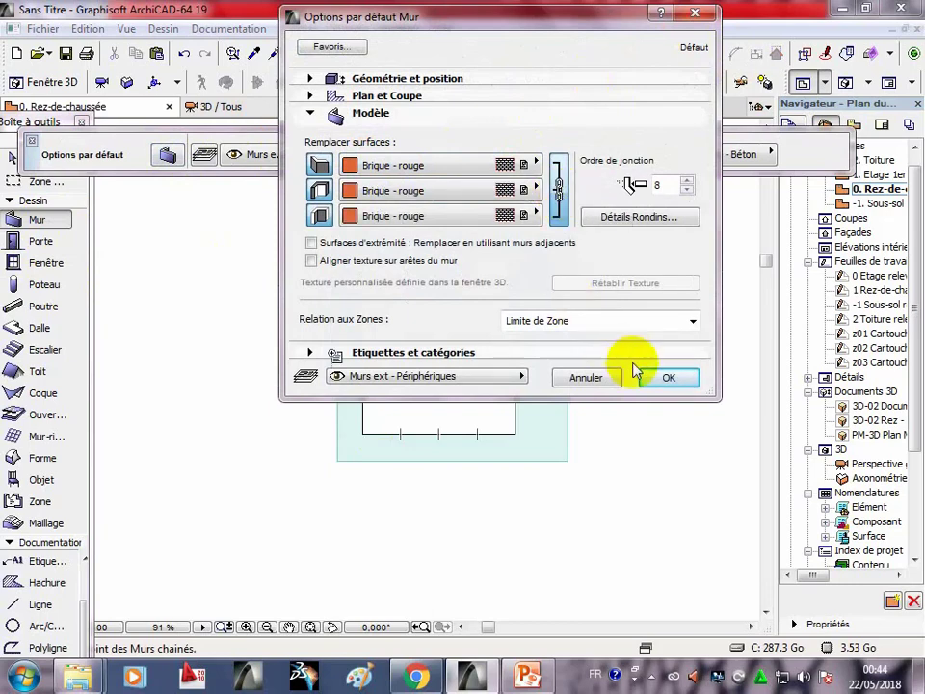
left_click(665, 377)
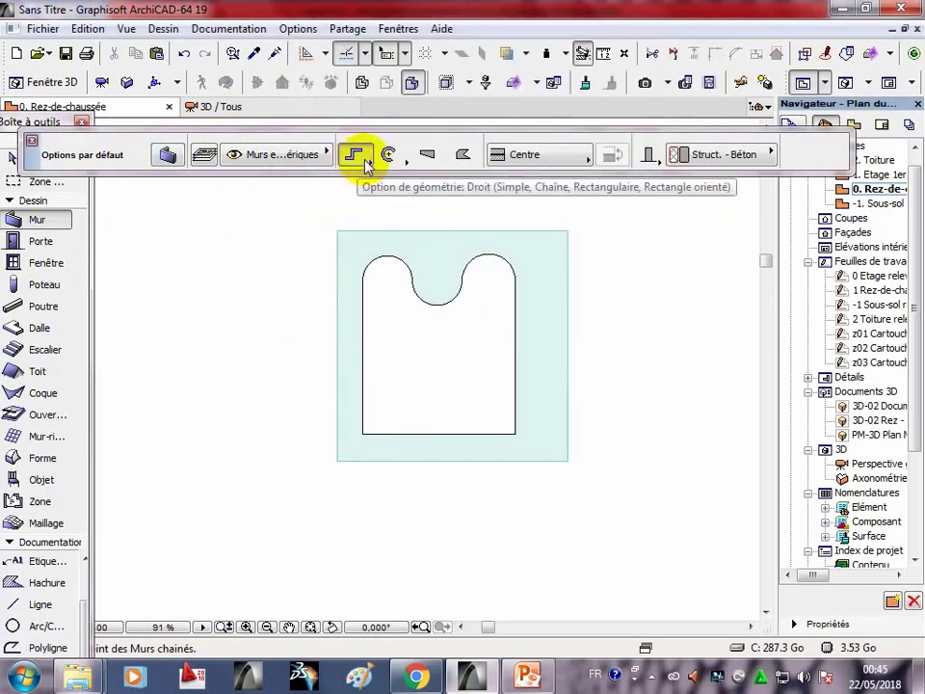
left_click(366, 162)
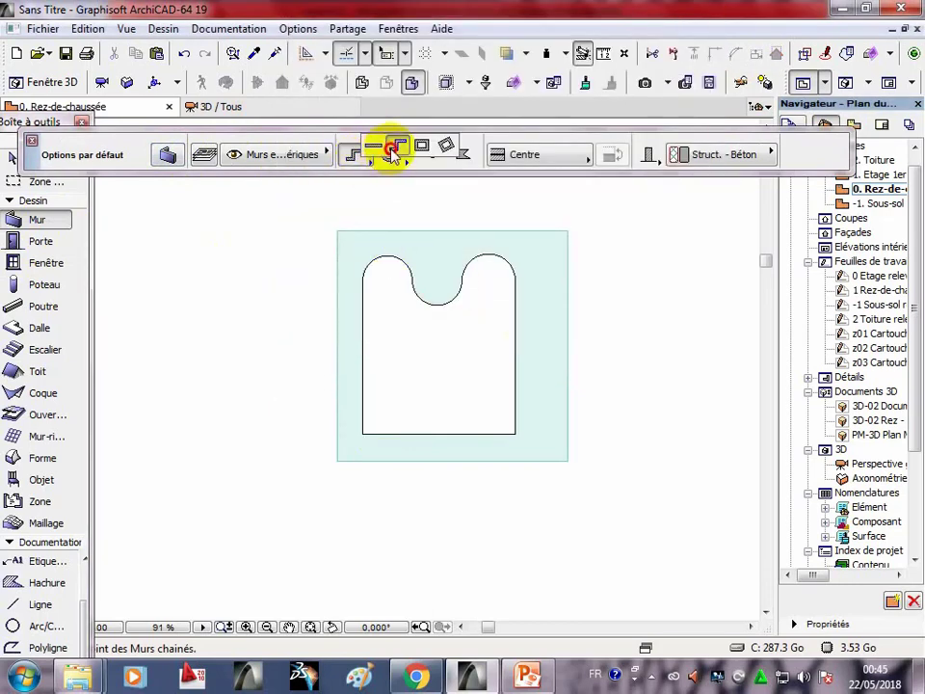
left_click(395, 147)
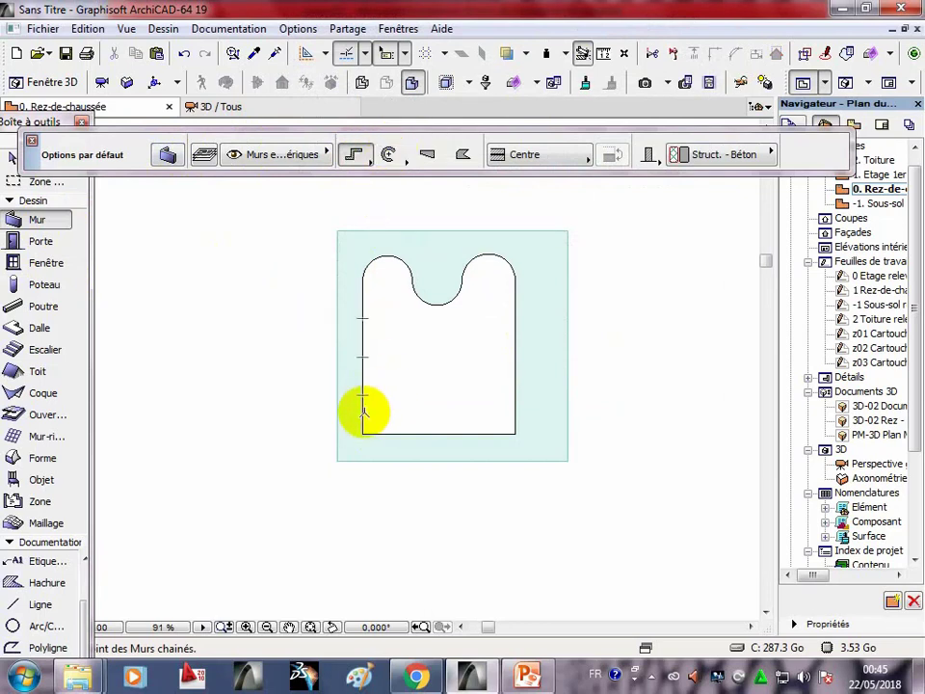
- Trace the opening with a closed chain of straight and tangent-arc walls
left_click(362, 429)
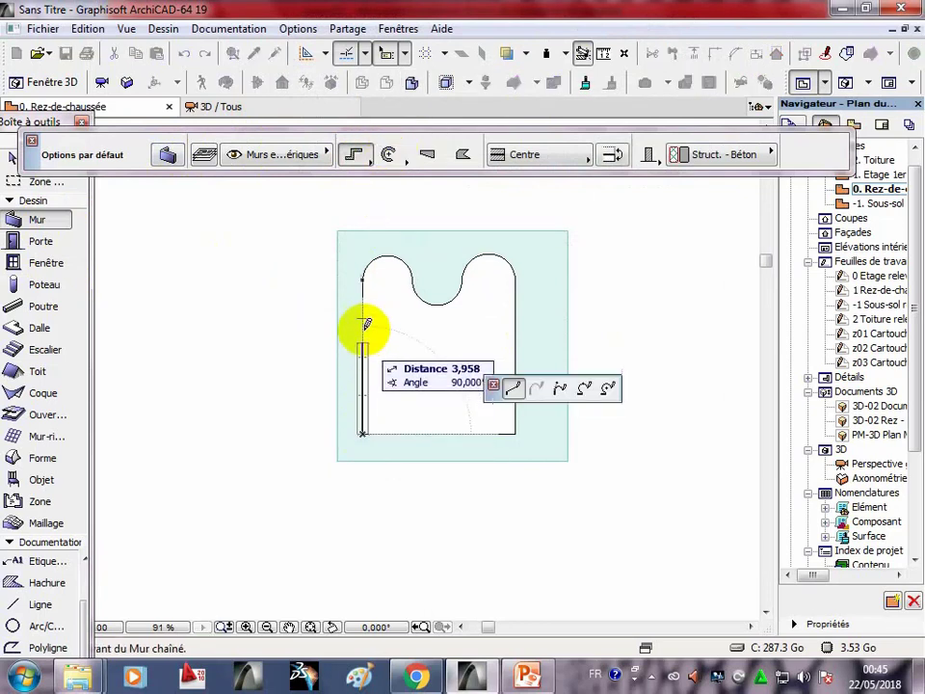
left_click(363, 277)
left_click(537, 389)
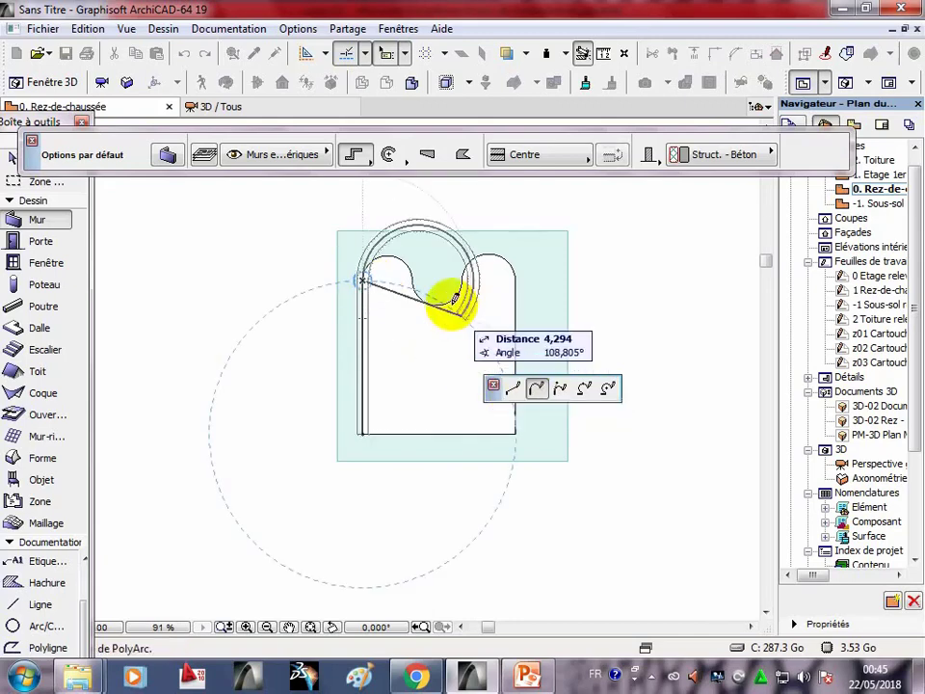
left_click(413, 278)
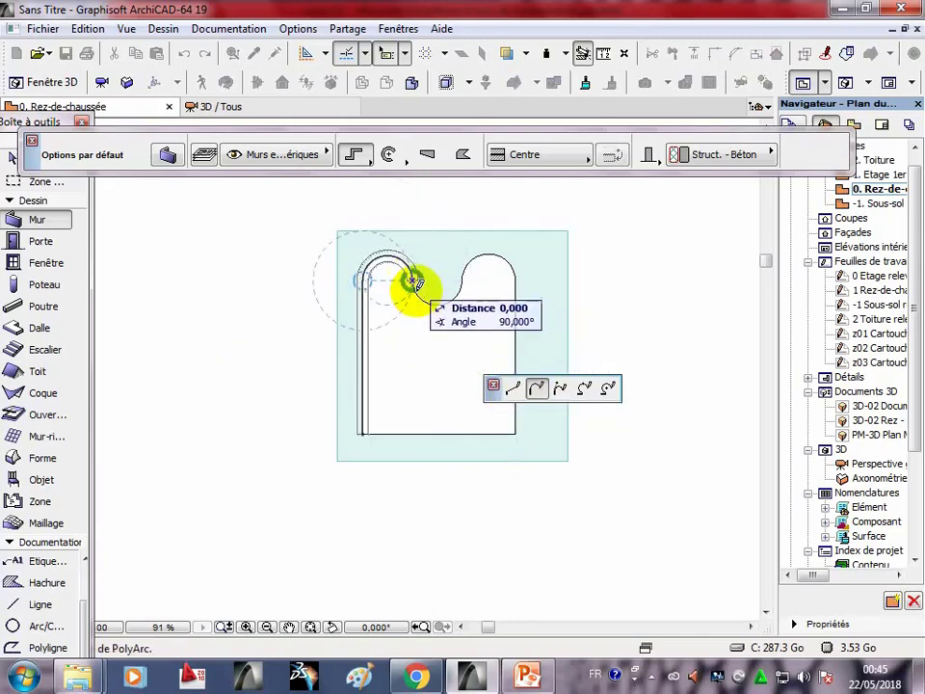
left_click(464, 278)
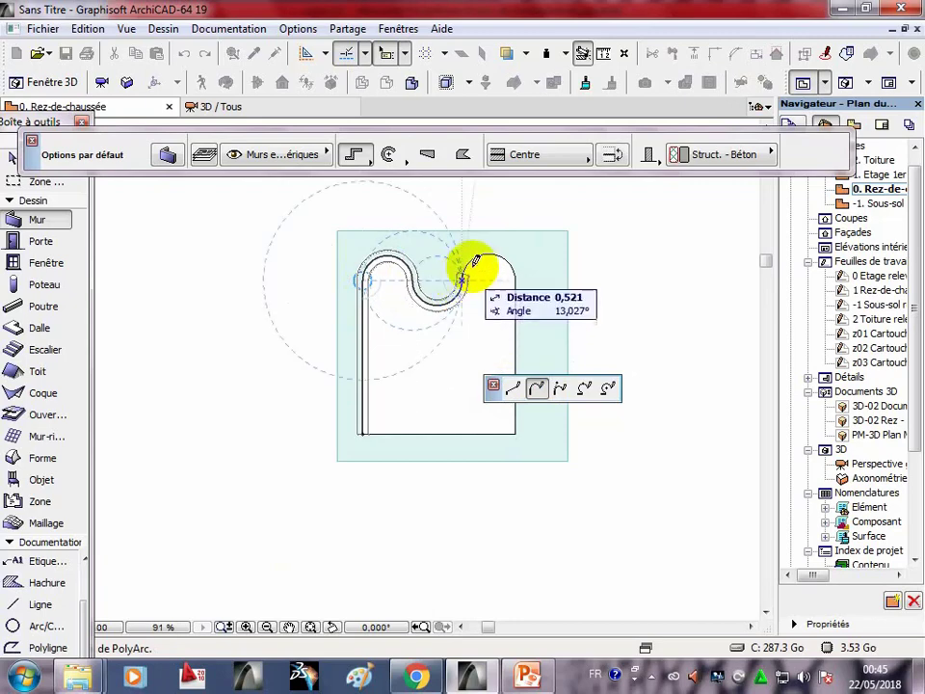
left_click(518, 280)
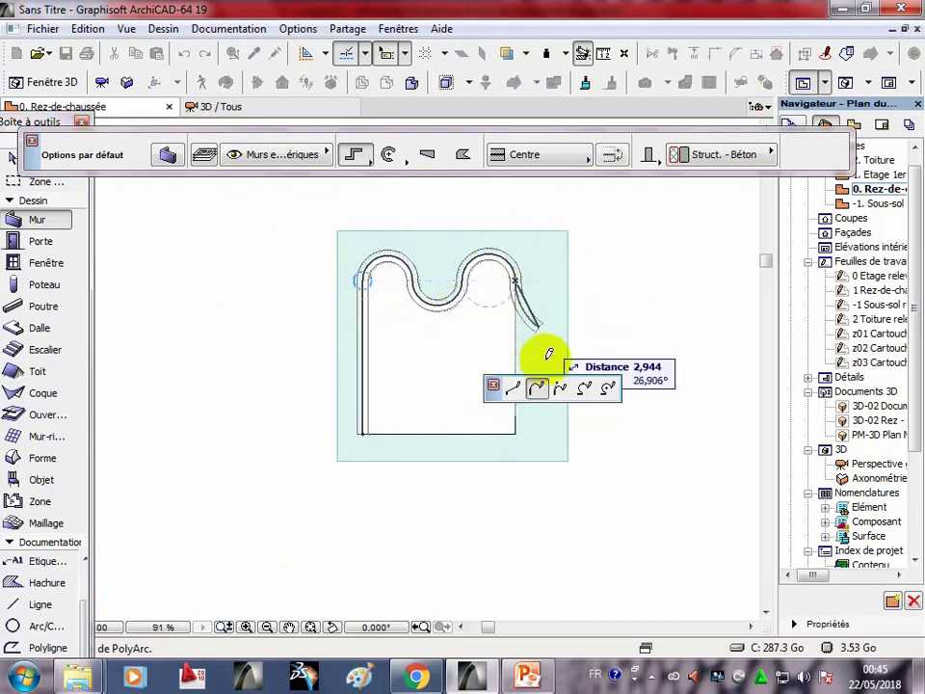
left_click(512, 388)
left_click(518, 431)
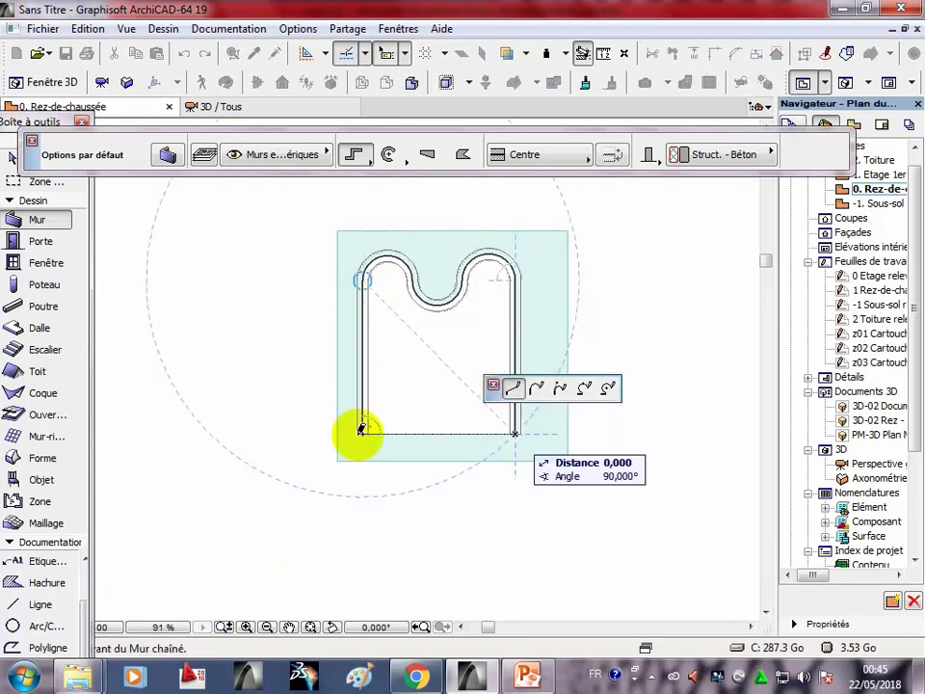
left_click(364, 430)
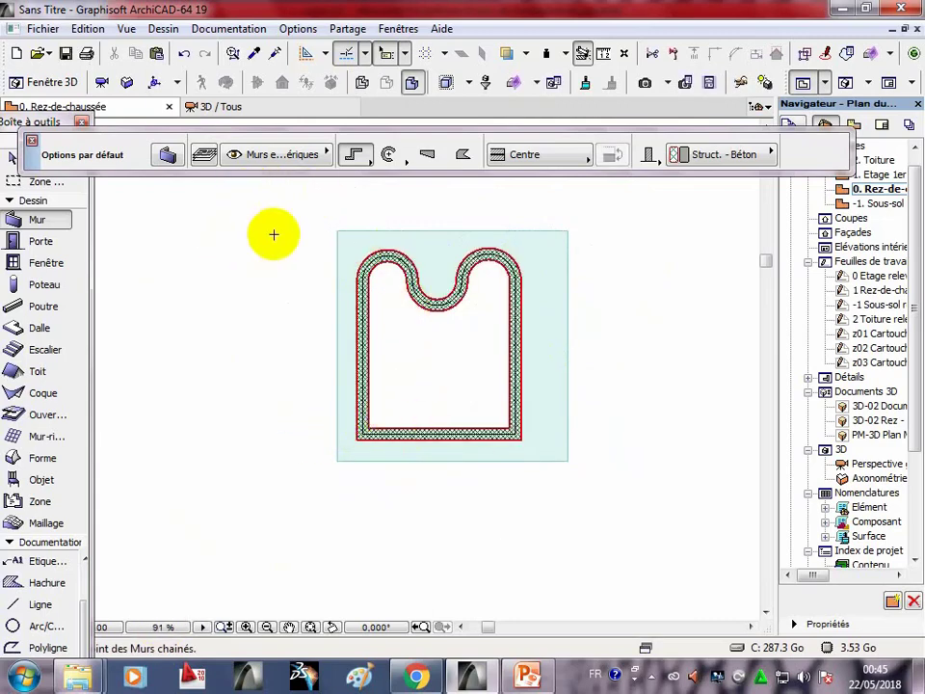
left_click(262, 108)
- Orbit the 3D view to inspect the brick walls, then return to the 0. Rez-de-chaussée plan
middle_click_drag(310, 226, 345, 500, "shift")
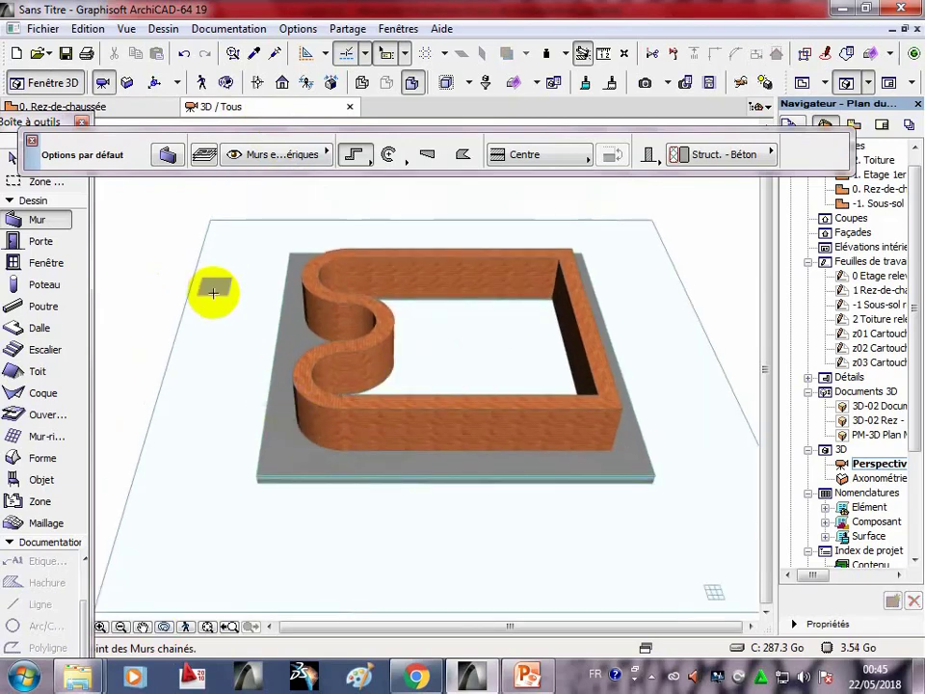
left_click(166, 628)
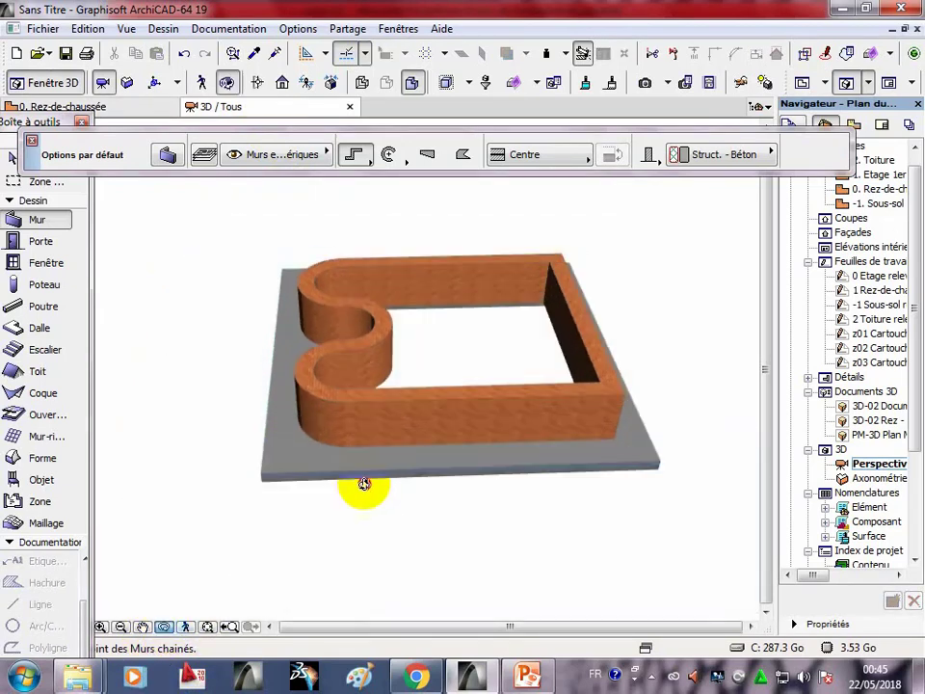
mouse_move(364, 483)
left_mouse_down()
mouse_move(424, 385)
mouse_move(363, 606)
mouse_move(385, 316)
mouse_move(407, 347)
mouse_move(320, 324)
mouse_move(320, 283)
mouse_move(344, 348)
mouse_move(293, 289)
mouse_move(356, 281)
mouse_move(372, 519)
mouse_move(320, 523)
mouse_move(340, 484)
mouse_move(289, 330)
left_mouse_up()
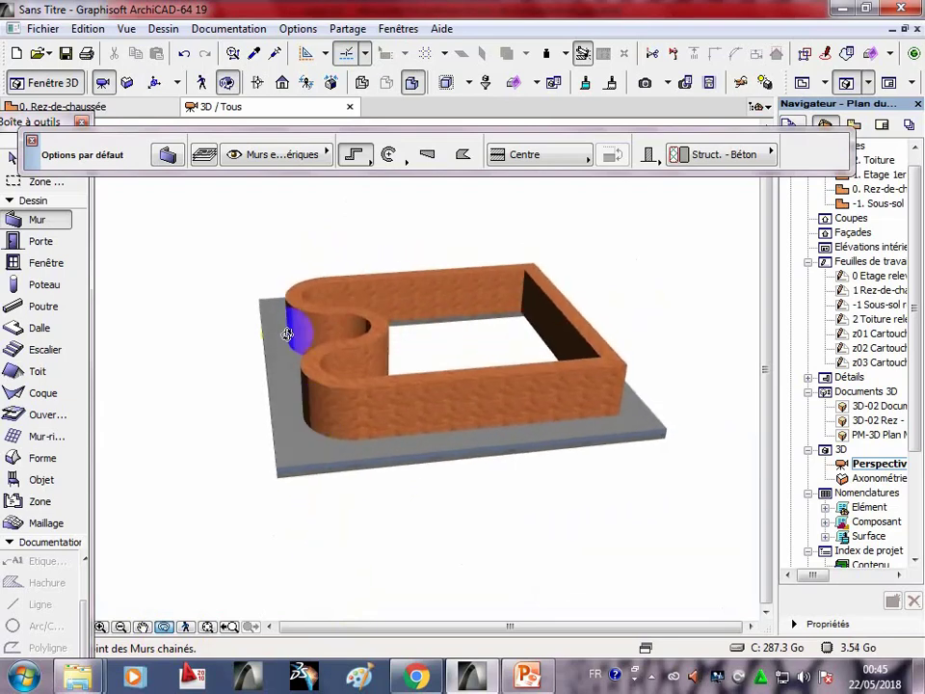
left_click(97, 104)
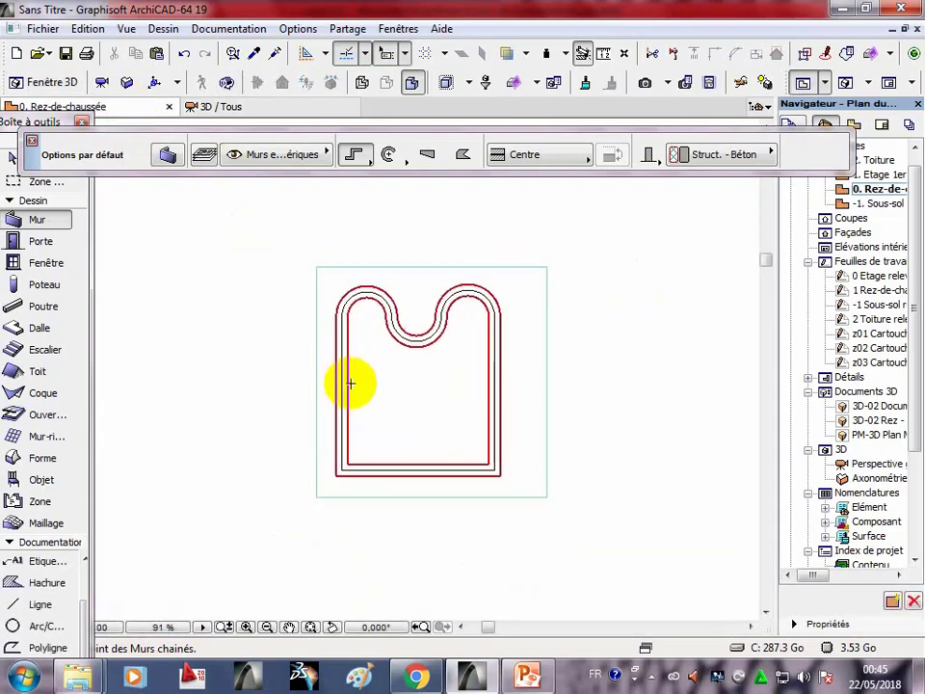
- Select the slab in the 3D view, glance at the browser, and return to ArchiCAD
left_click(58, 327)
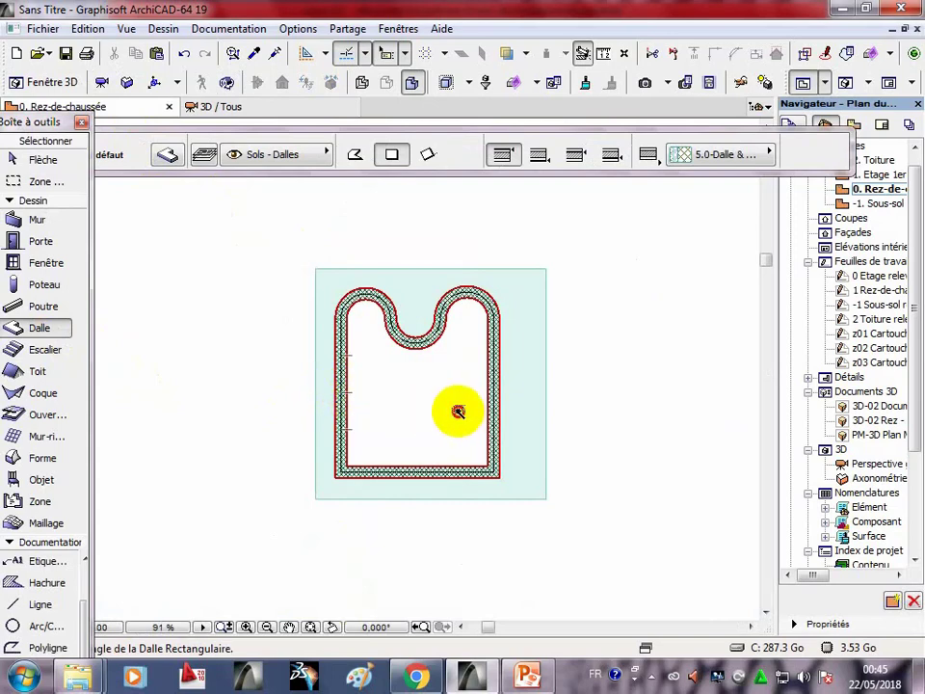
left_click(241, 107)
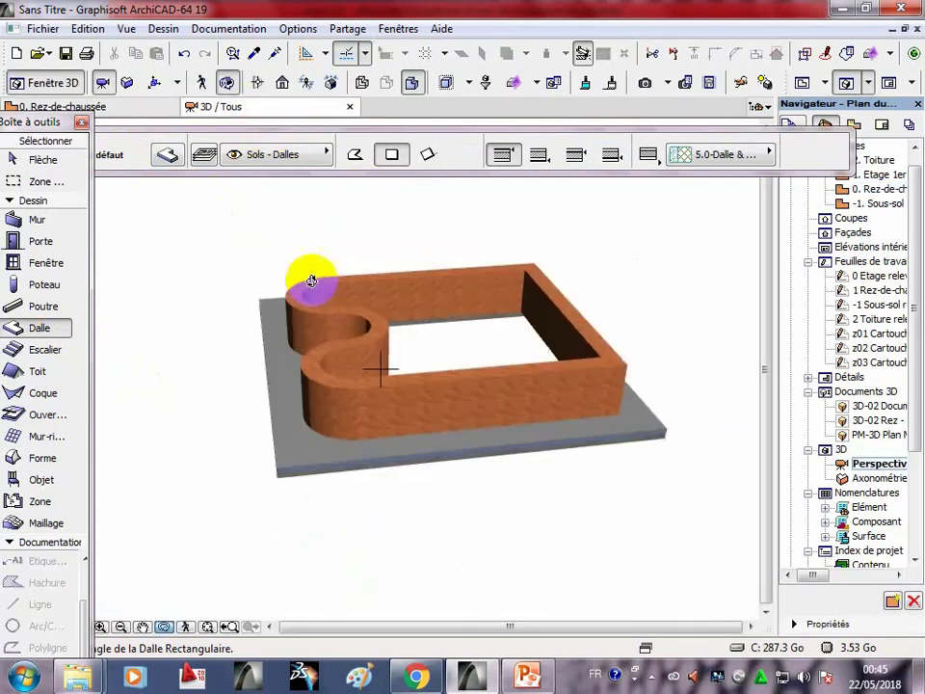
left_click(389, 451)
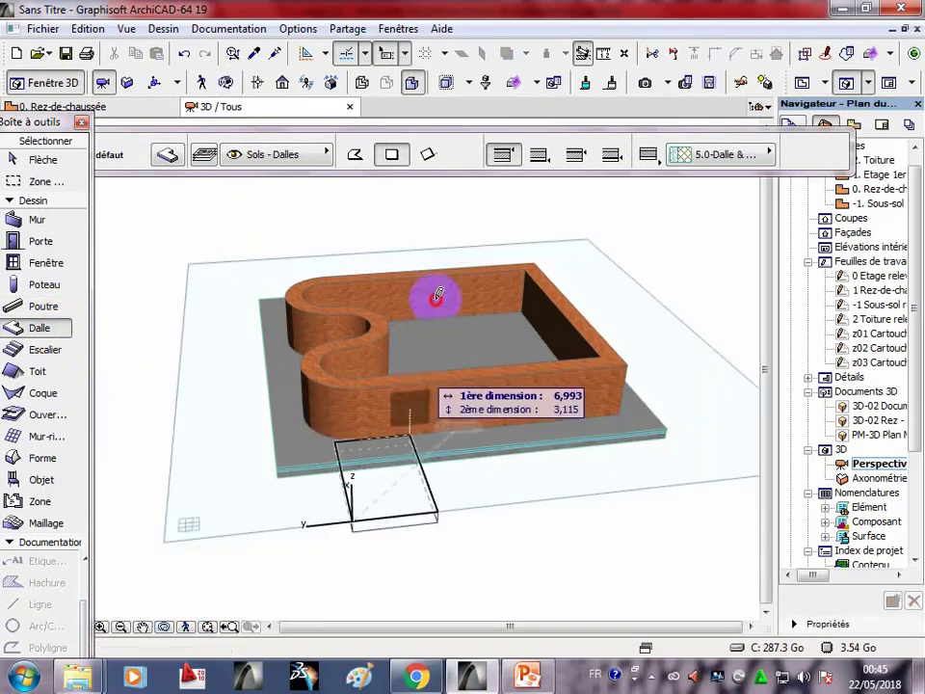
left_click(410, 675)
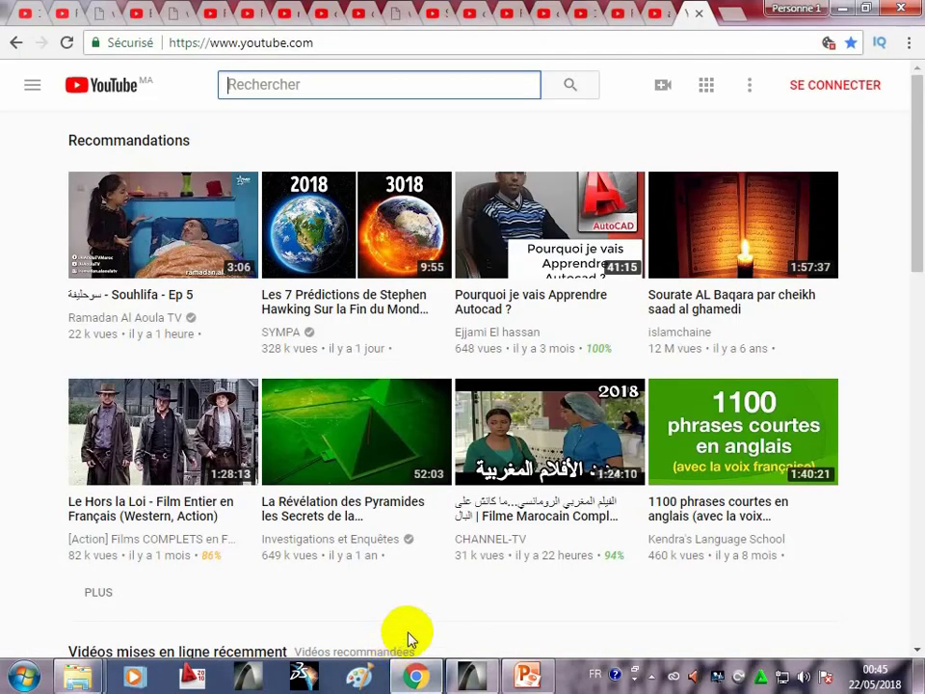
left_click(249, 677)
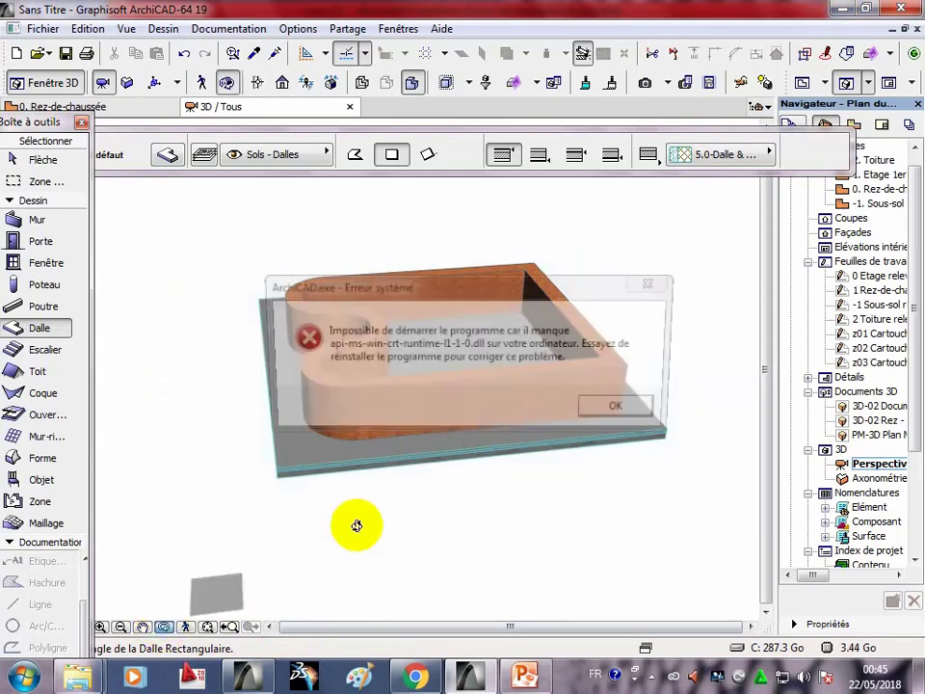
- Dismiss the runtime-DLL error and zoom in on the slab's wavy opening from below
left_click(625, 410)
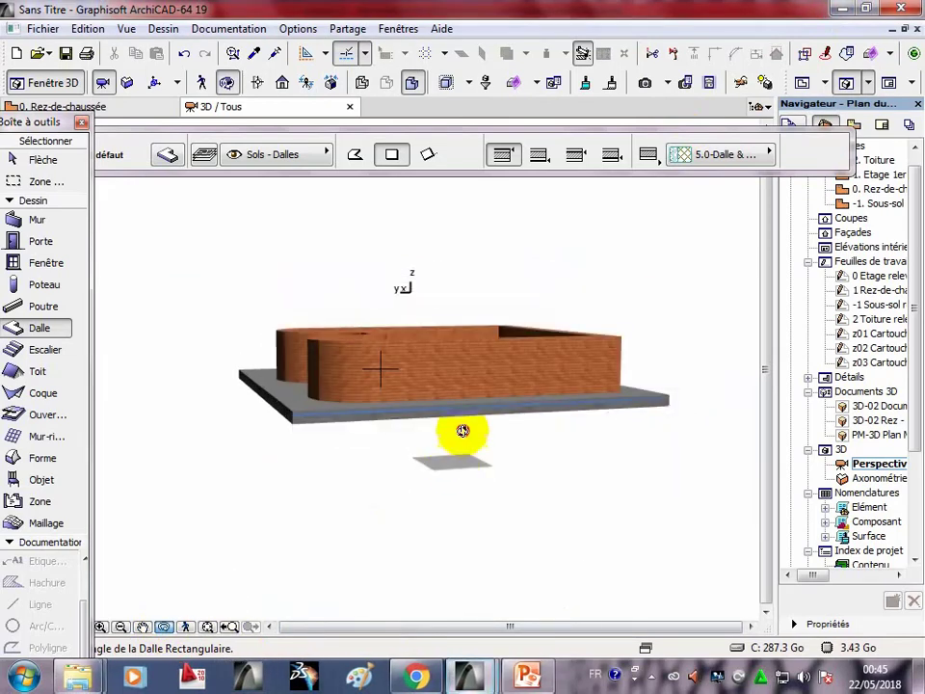
mouse_move(463, 432)
middle_mouse_down("shift")
mouse_move(508, 332)
mouse_move(504, 420)
mouse_move(451, 312)
mouse_move(440, 399)
mouse_move(399, 452)
mouse_move(395, 430)
mouse_move(444, 356)
mouse_move(357, 405)
mouse_move(370, 401)
mouse_move(370, 386)
mouse_move(382, 408)
middle_mouse_up("shift")
scroll(381, 407, "up", 2)
scroll(381, 413, "up", 2)
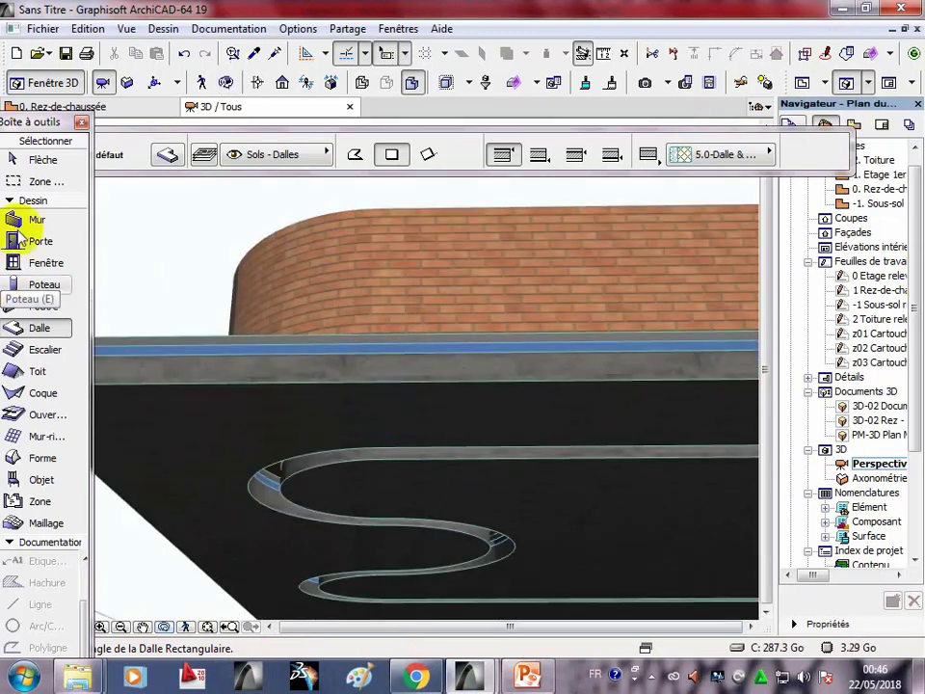
- Change the pierced slab to a basic 0,300-thick Isolation Int. - Polyuréthane slab
left_click(38, 160)
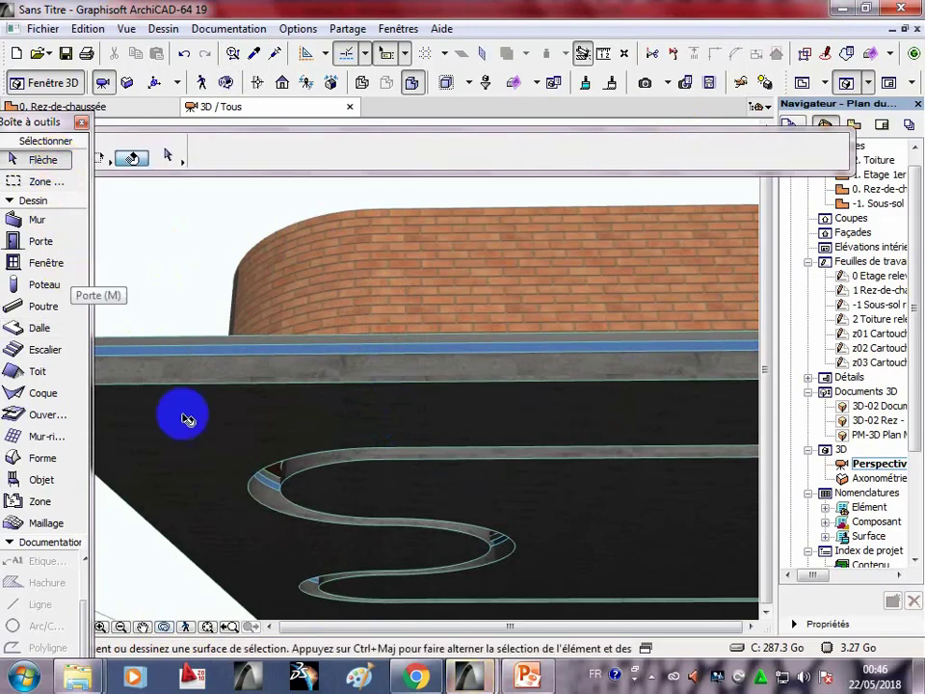
left_click(206, 382)
right_click(211, 384)
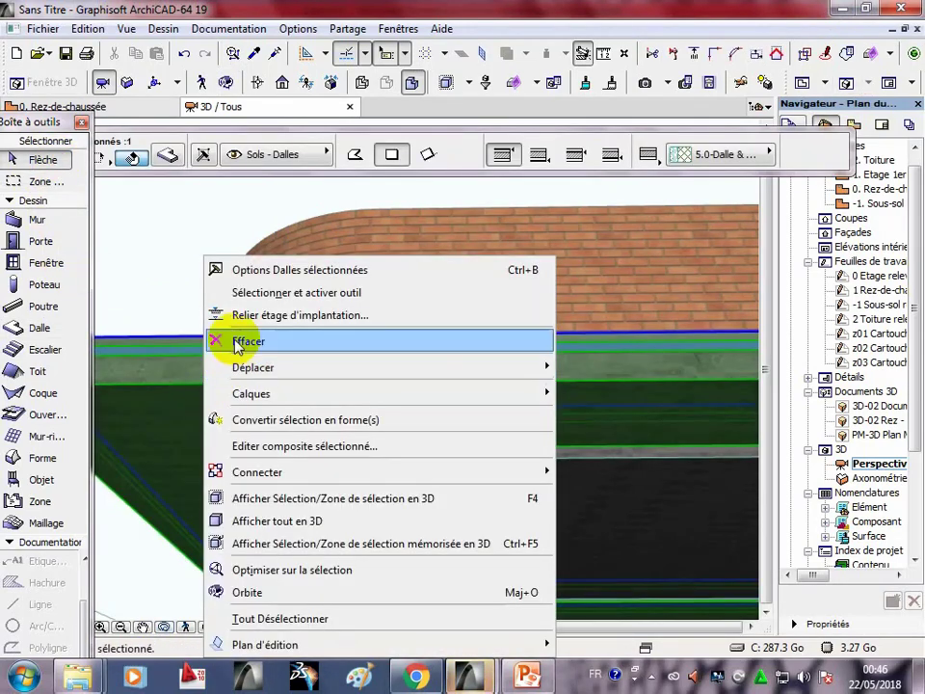
left_click(289, 269)
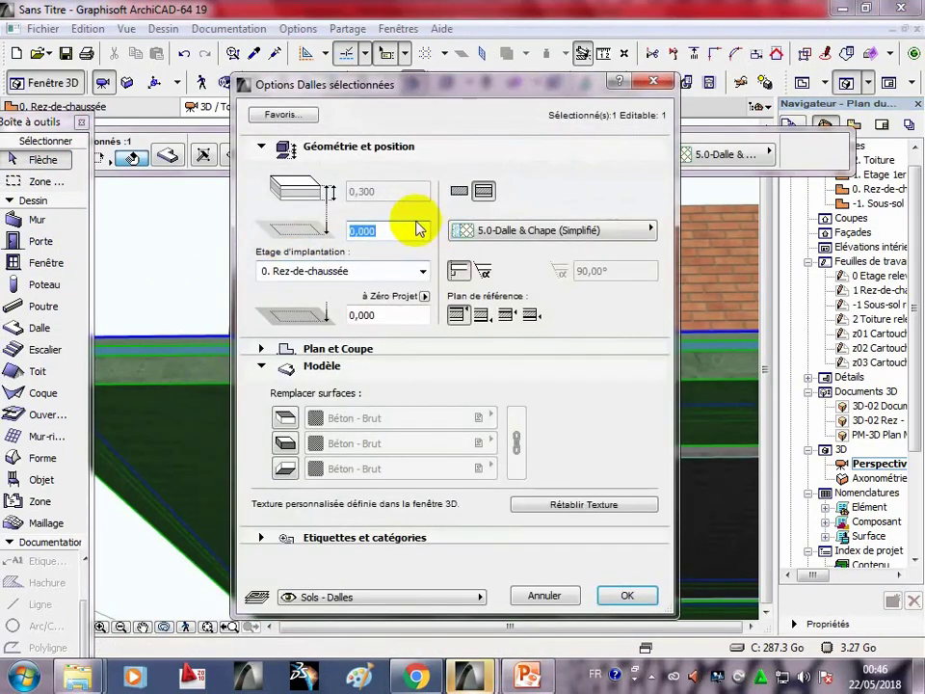
left_click(460, 194)
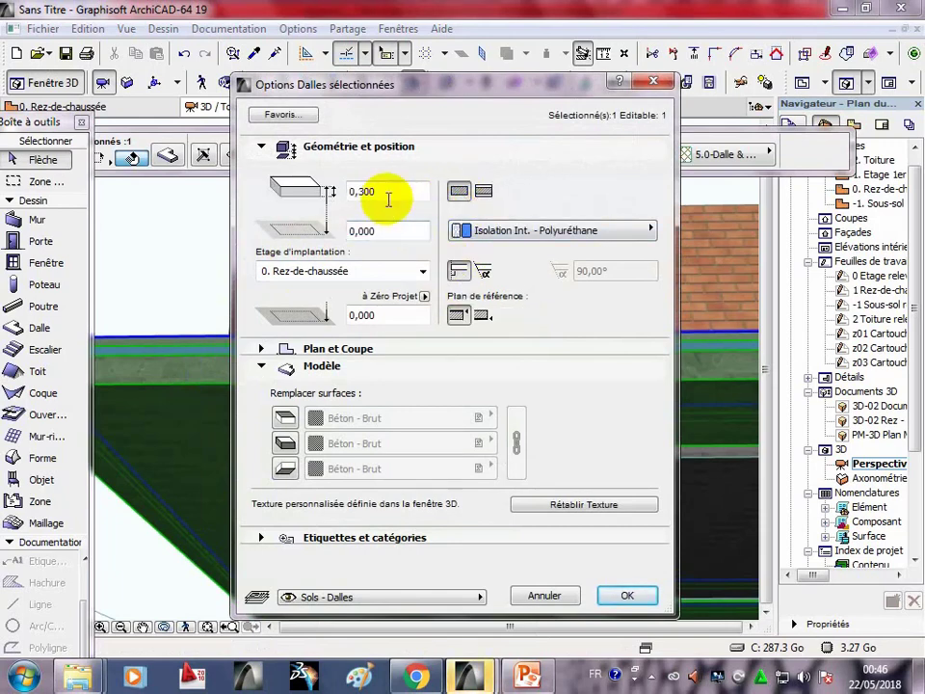
left_click(631, 596)
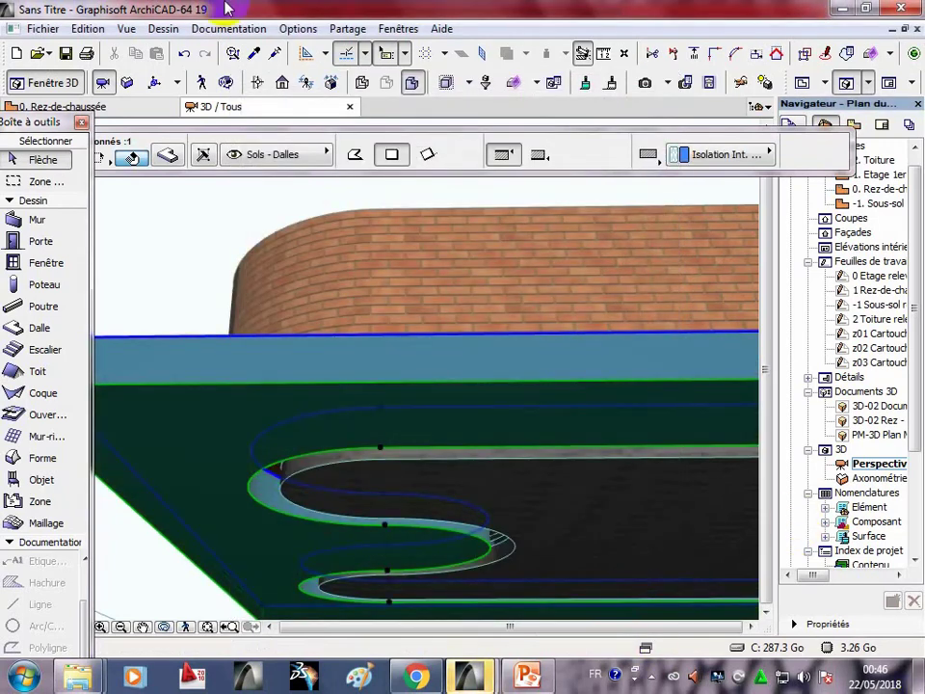
- Set the base offset of the six selected brick walls to -0,3, keeping their 1,500 height
right_click(367, 255)
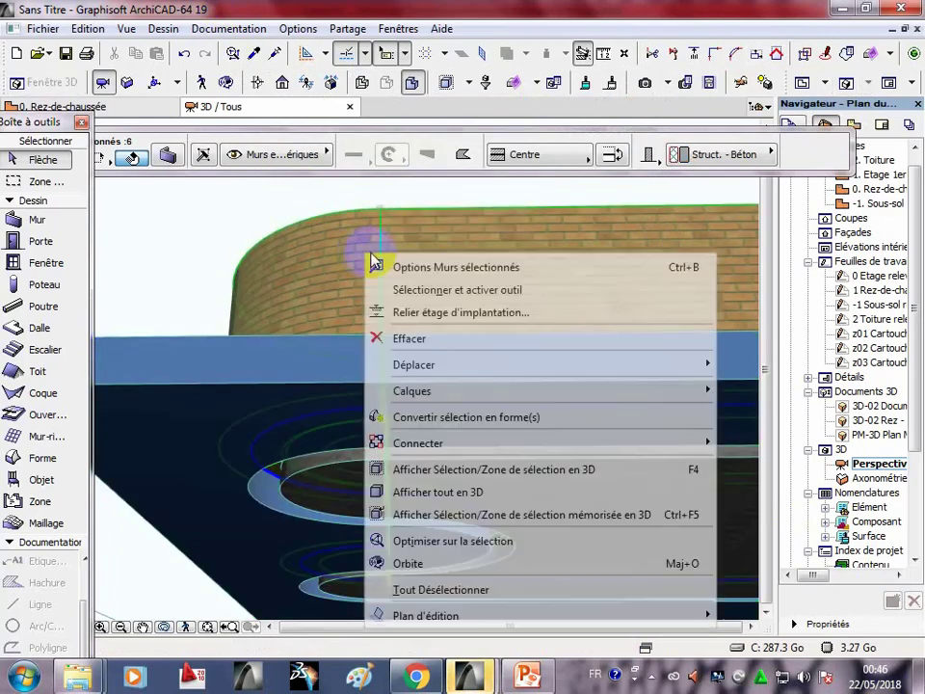
left_click(406, 269)
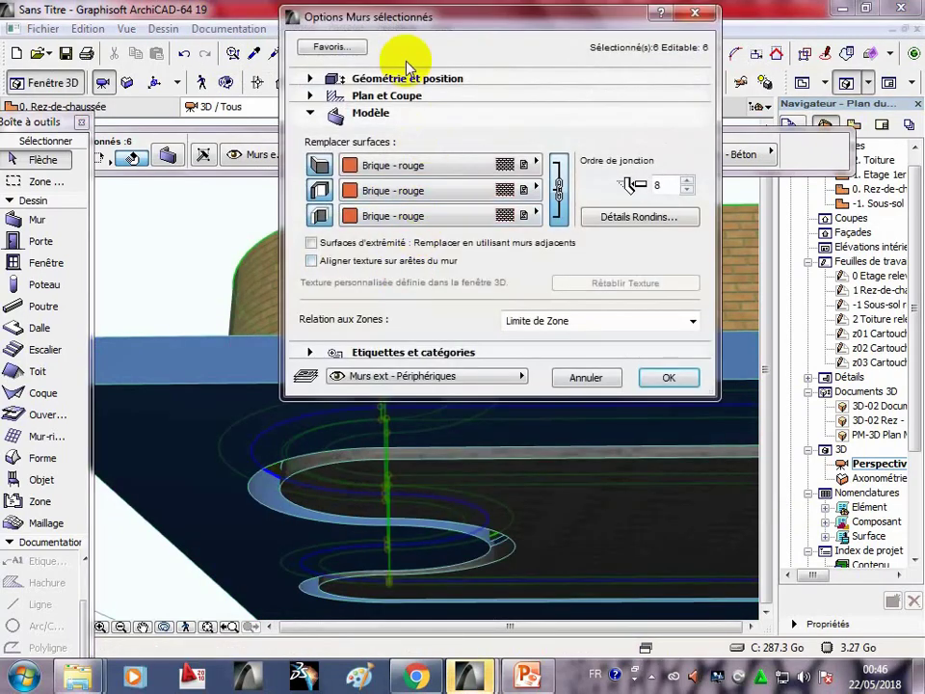
left_click(383, 81)
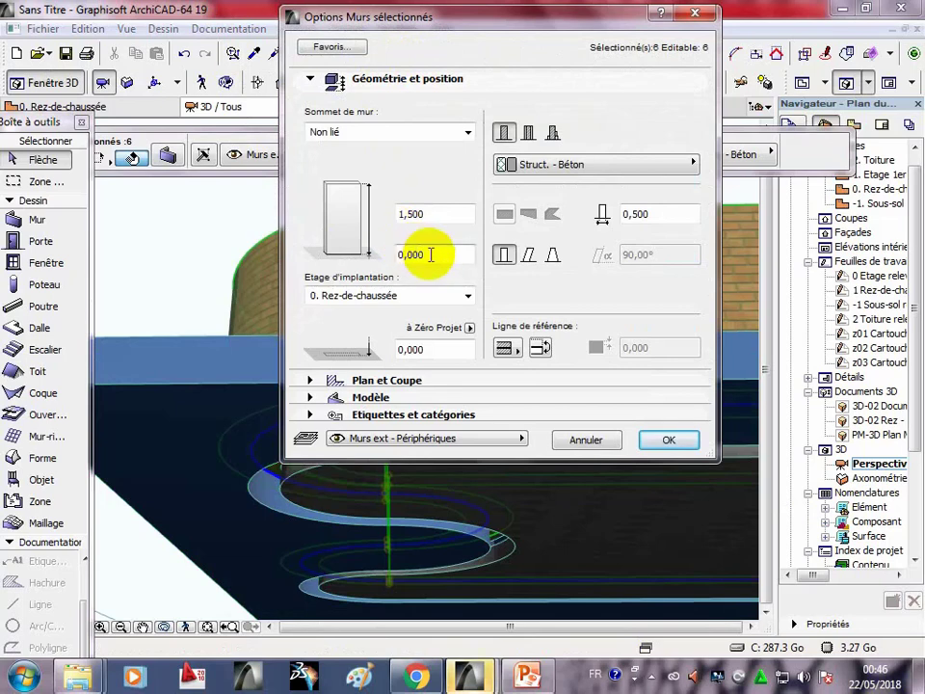
double_click(430, 255)
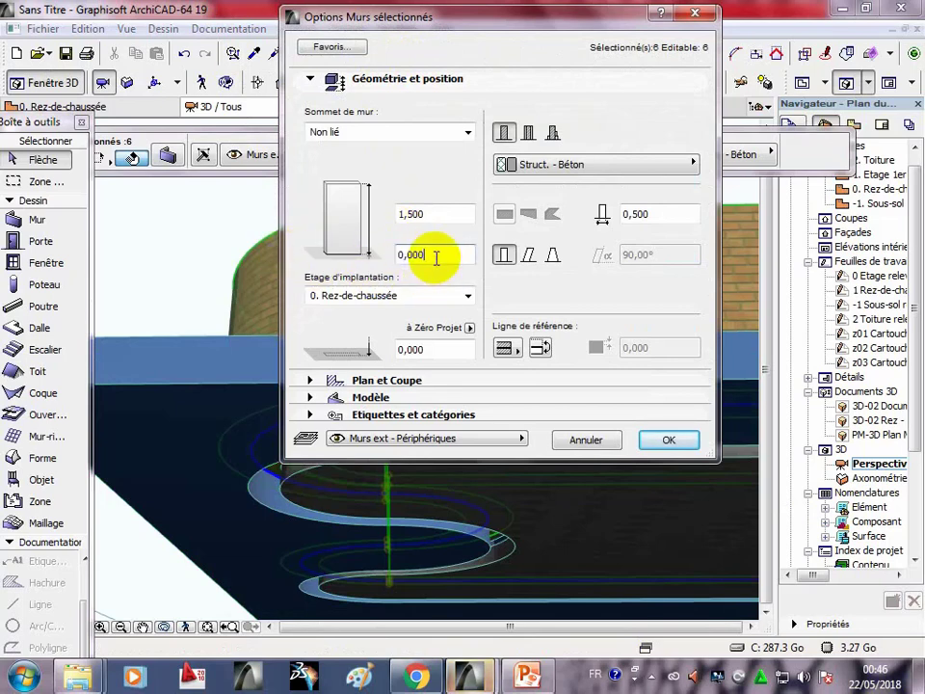
left_click_drag(439, 255, 353, 259)
type("-0,3")
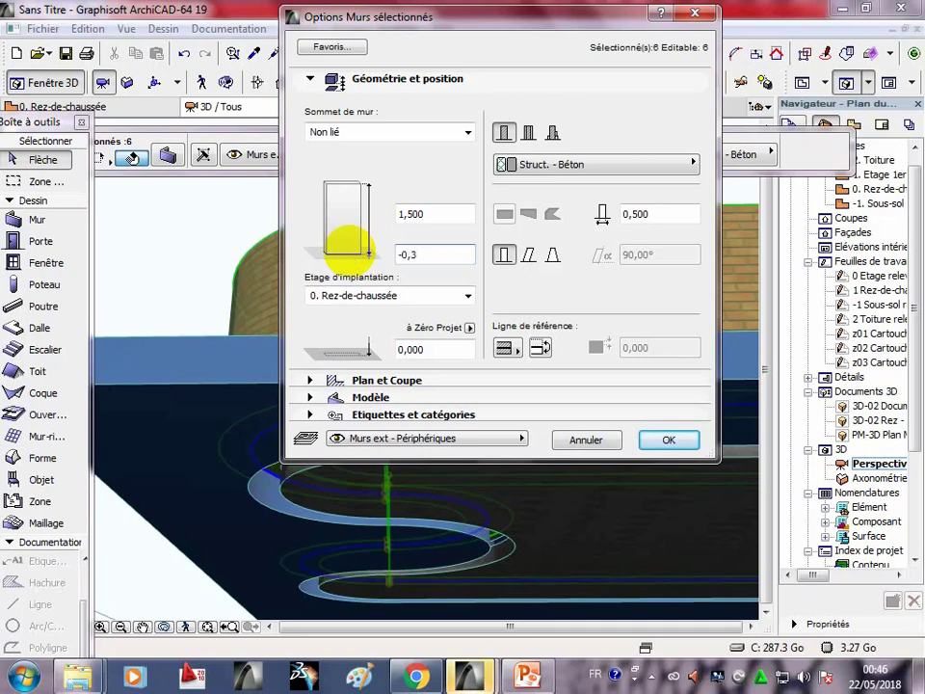
key("Return")
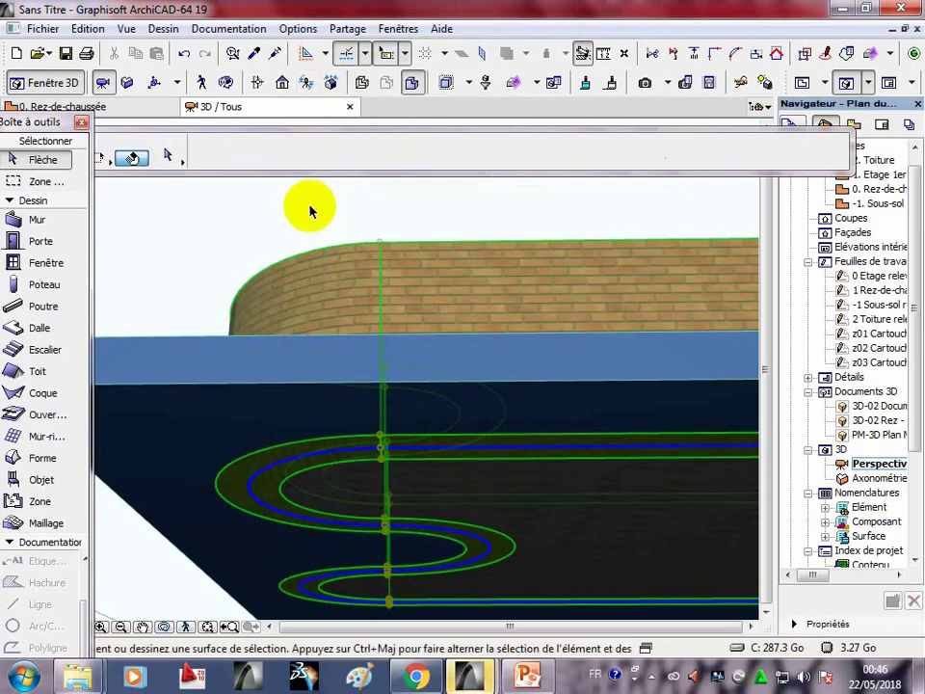
- Orbit the 3D view to look down into the pool from above the walls
mouse_move(310, 210)
middle_mouse_down("shift")
mouse_move(347, 293)
mouse_move(404, 309)
mouse_move(461, 300)
mouse_move(169, 369)
middle_mouse_up("shift")
left_click(164, 627)
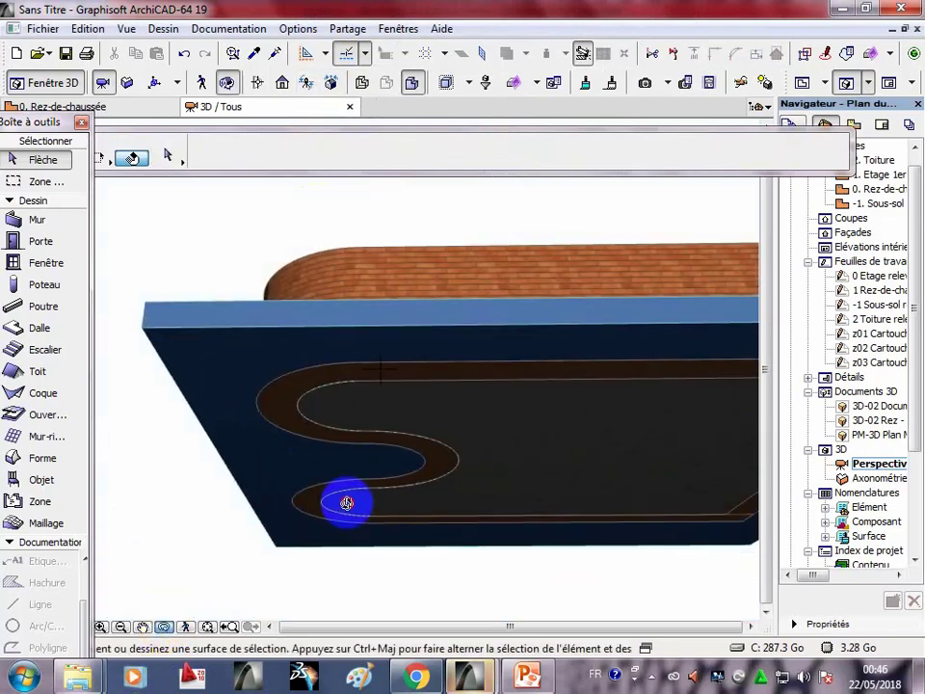
left_click_drag(347, 503, 345, 602)
left_click_drag(352, 507, 378, 495)
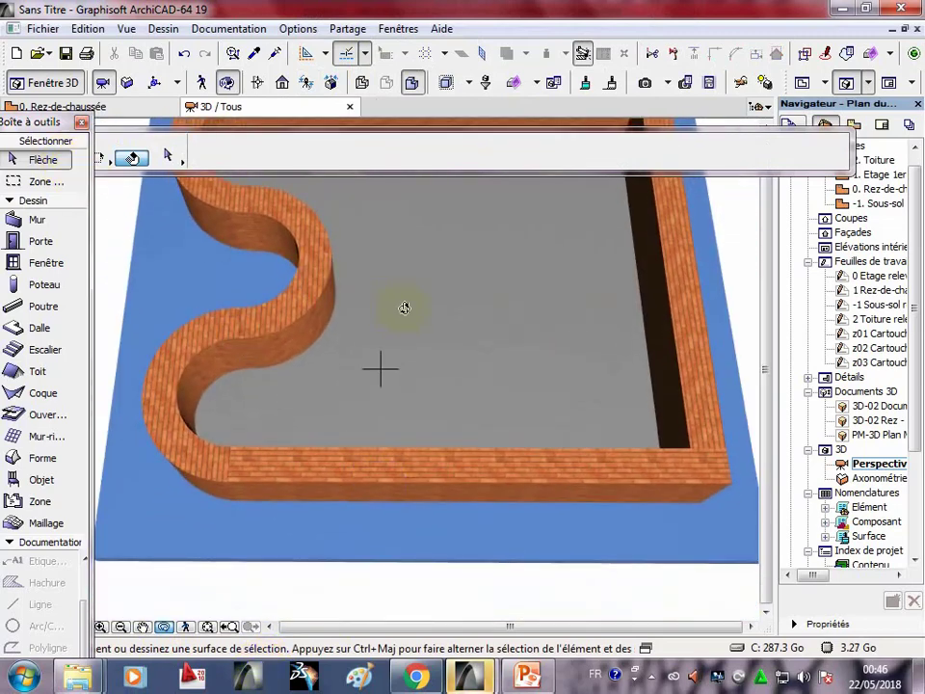
left_click(275, 277)
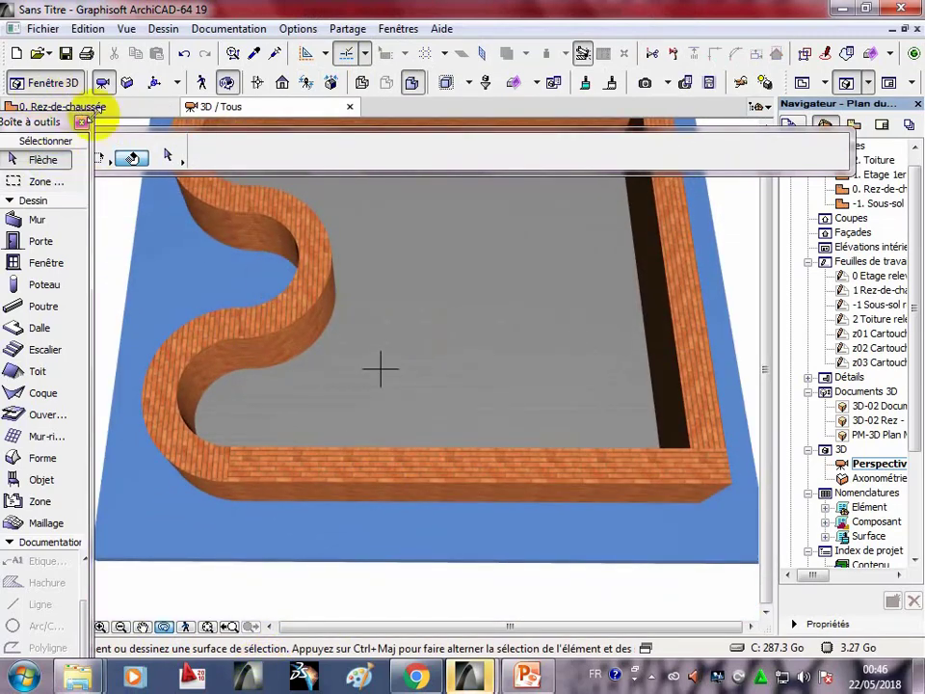
left_click(290, 302)
left_click_drag(288, 303, 325, 317)
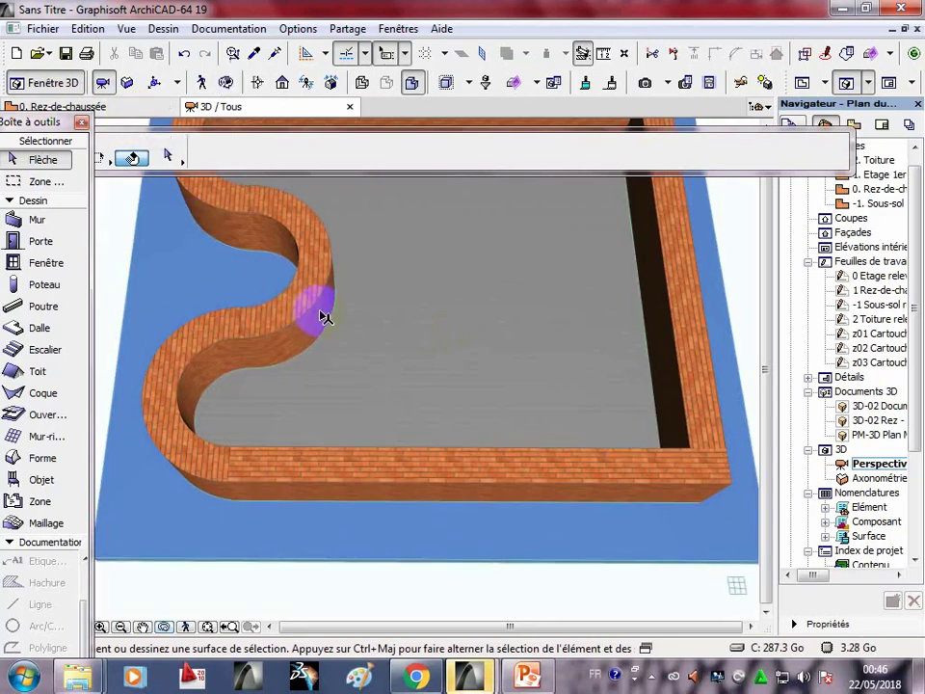
- Select the 0,300-thick floor slab inside the brick walls and open its slab settings
left_click(392, 329)
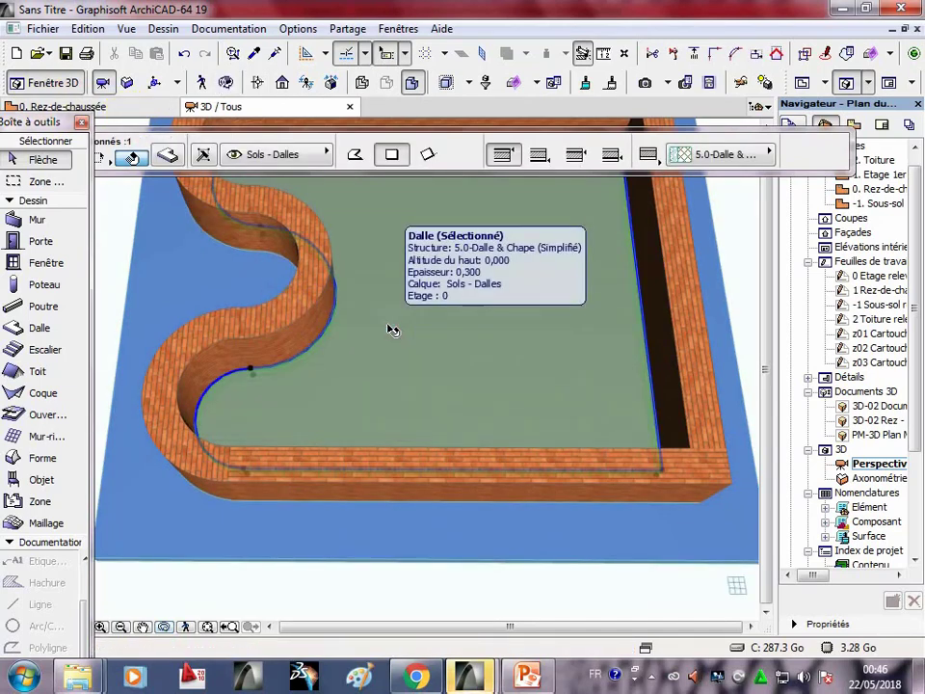
right_click(392, 330)
left_click(415, 269)
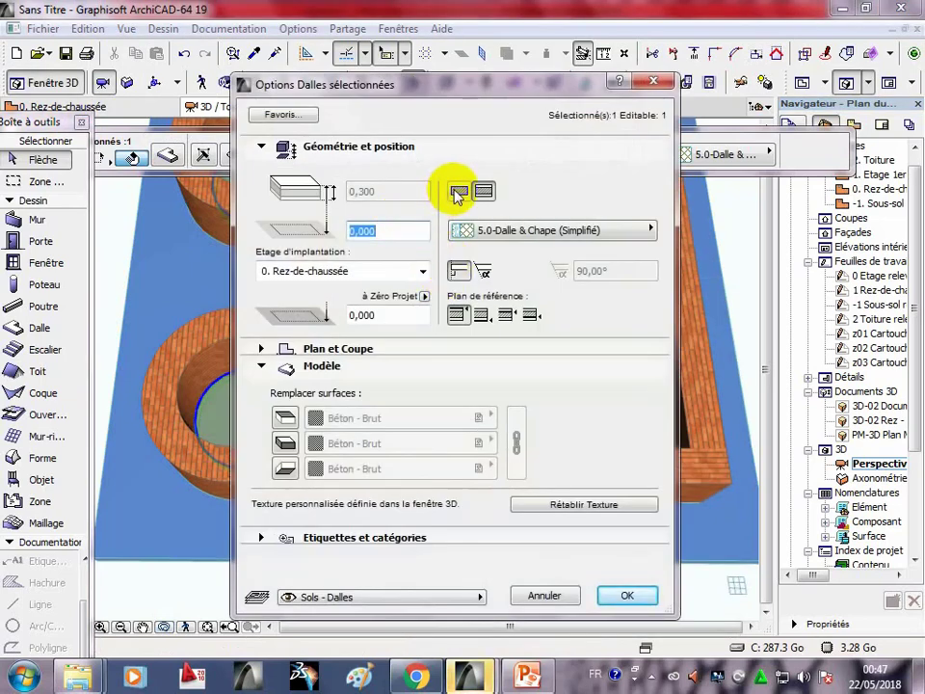
- Make the pool floor slab a basic Isolation Int. - Polyuréthane slab and check it in 3D
left_click(458, 192)
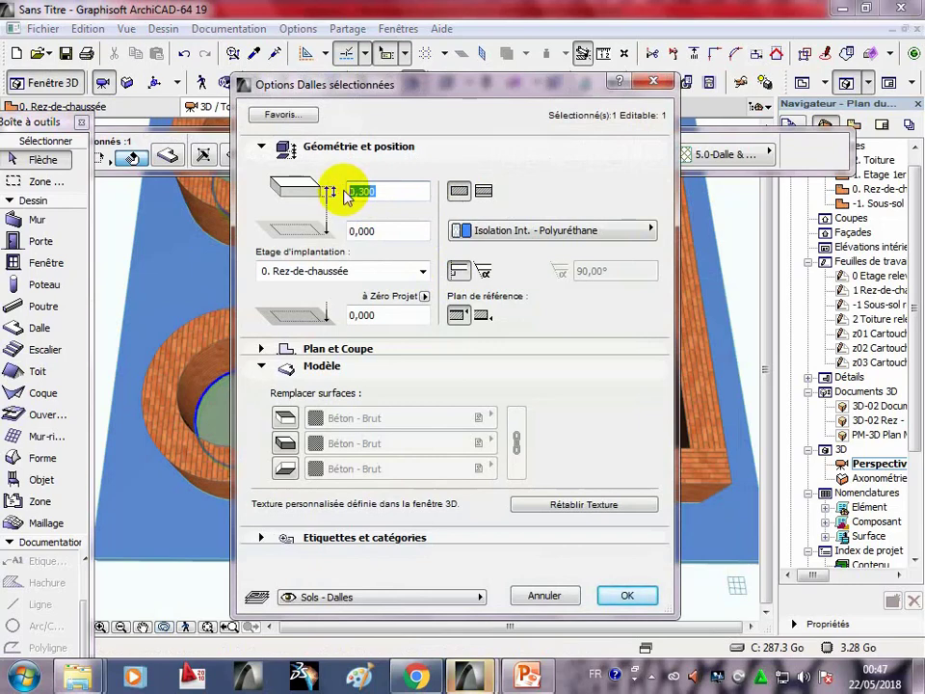
left_click(387, 191)
type("1")
key("Return")
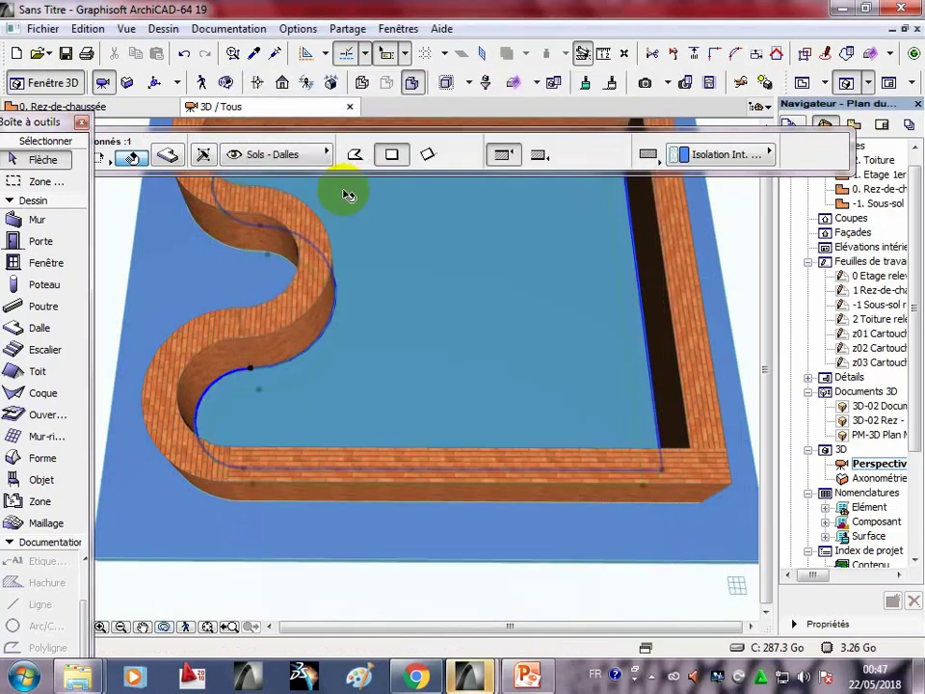
left_click(164, 627)
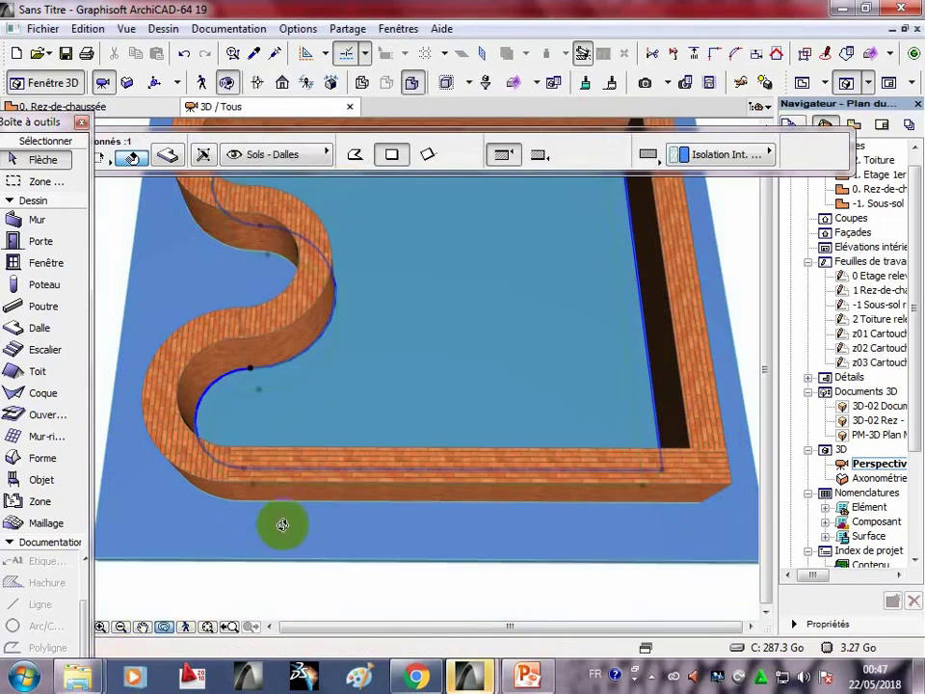
mouse_move(280, 522)
left_mouse_down()
mouse_move(312, 323)
mouse_move(327, 345)
mouse_move(306, 337)
mouse_move(324, 363)
mouse_move(337, 352)
mouse_move(380, 363)
mouse_move(392, 399)
mouse_move(374, 430)
left_mouse_up()
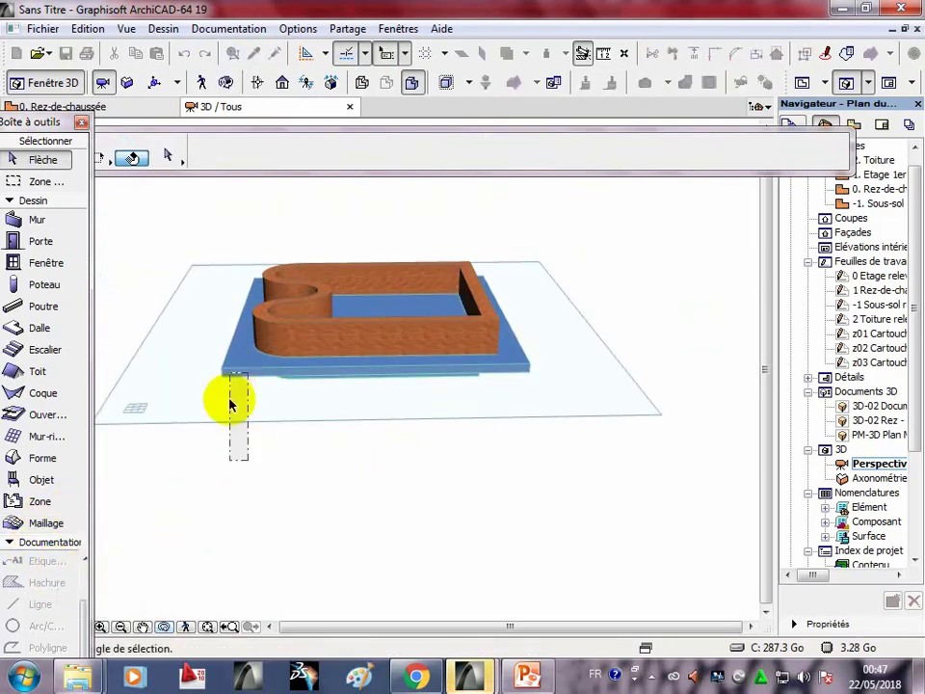
- Go to the 0. Rez-de-chaussée plan, zoom to the pool, and float the Project Navigator
left_click(97, 106)
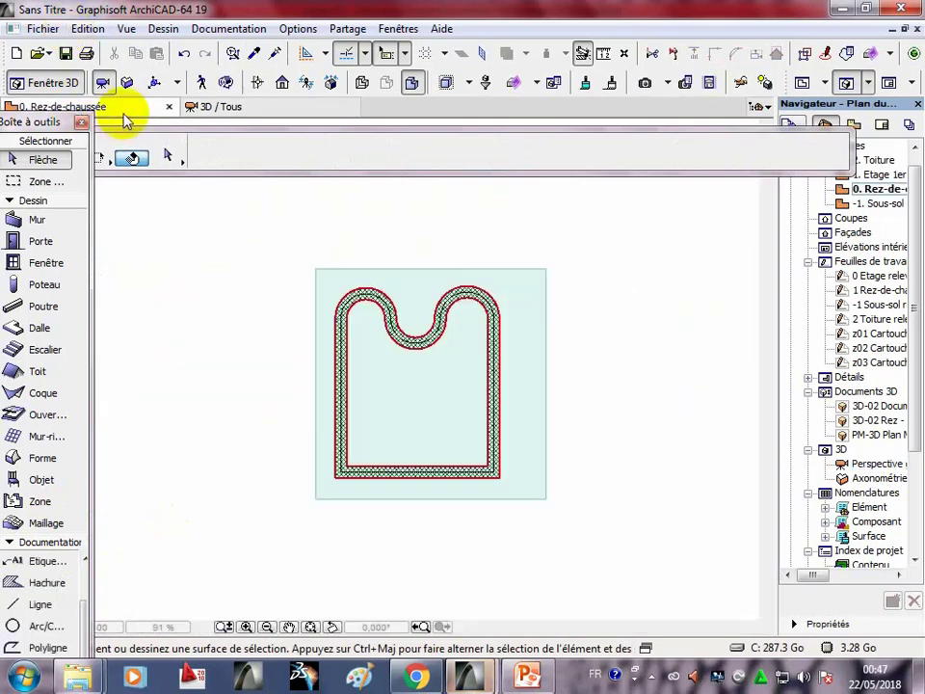
scroll(219, 236, "down", 1)
scroll(82, 636, "down", 1)
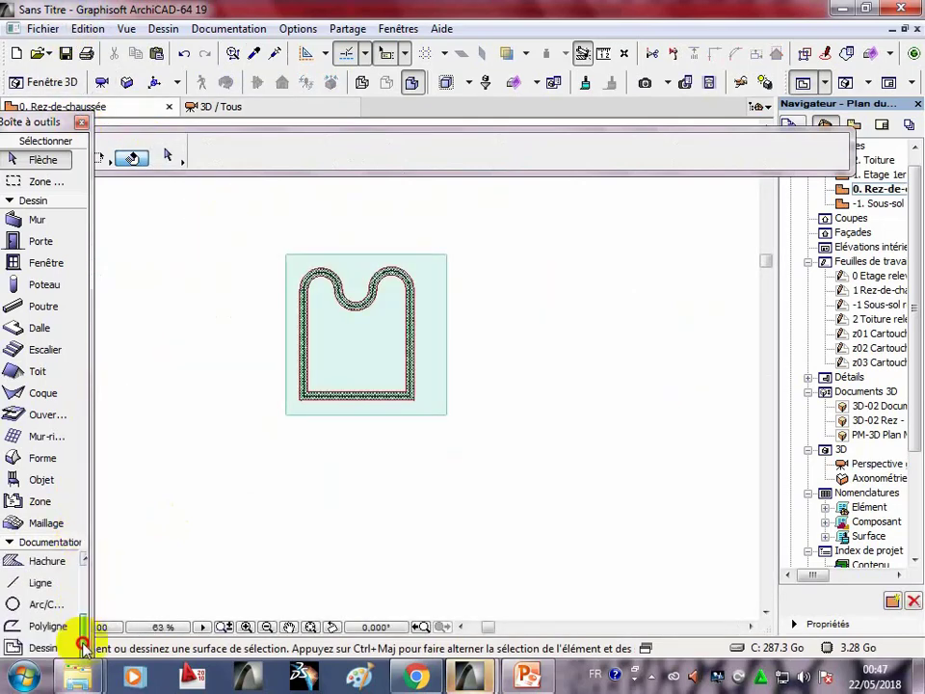
scroll(82, 653, "down", 2)
left_click_drag(81, 644, 87, 588)
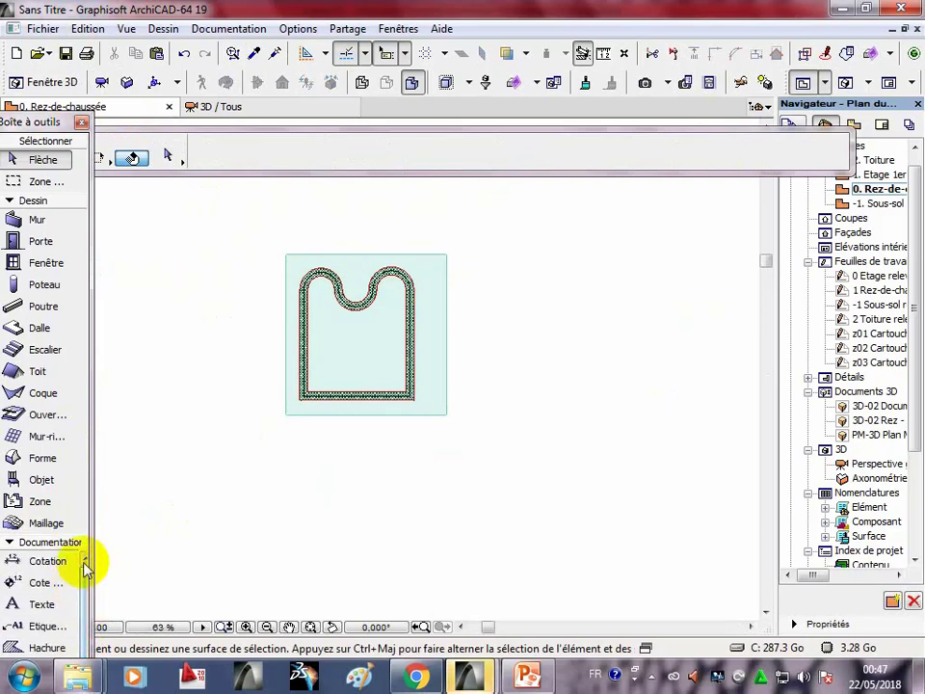
scroll(69, 607, "down", 1)
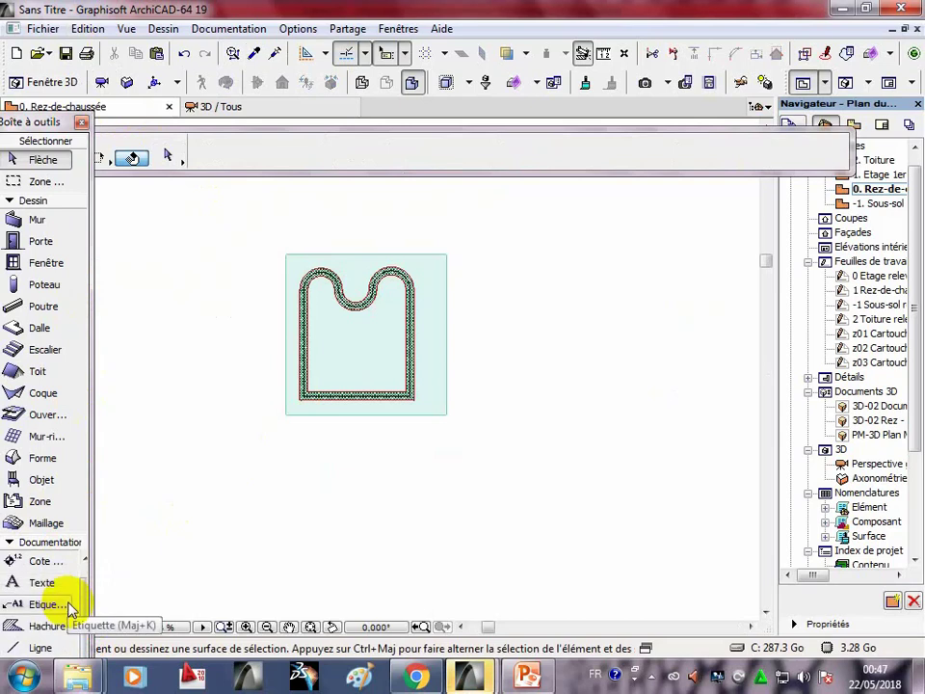
scroll(69, 608, "down", 1)
scroll(69, 607, "down", 1)
scroll(70, 607, "down", 1)
scroll(69, 607, "down", 1)
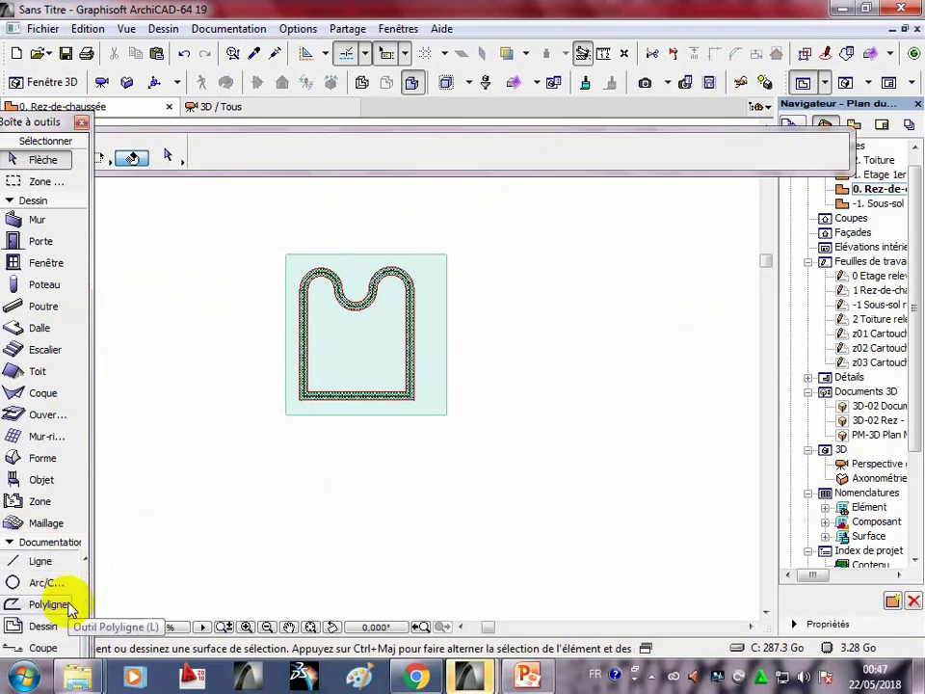
scroll(69, 605, "down", 1)
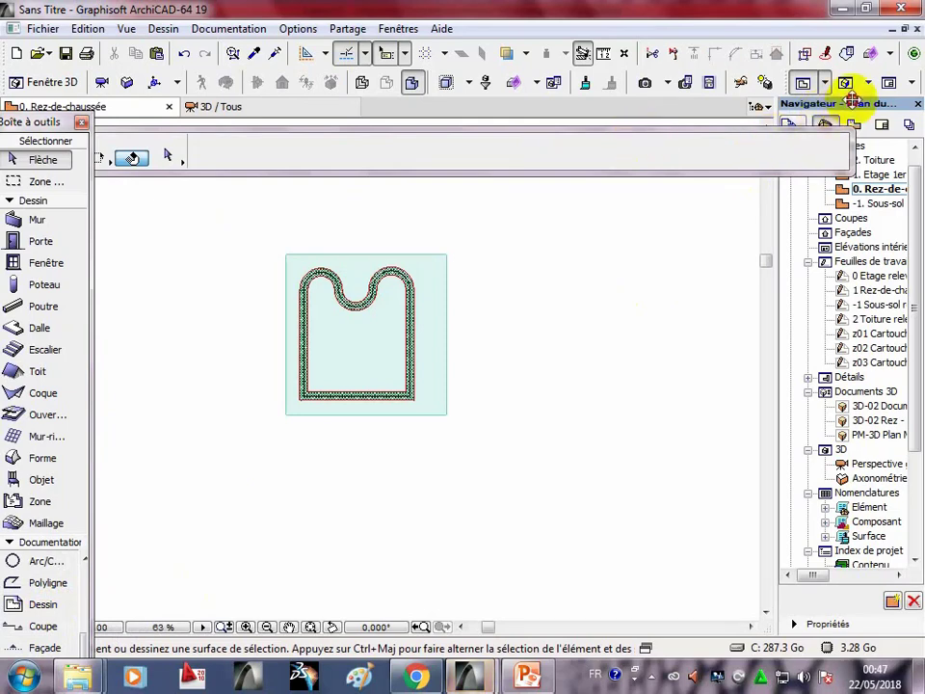
left_click_drag(851, 103, 721, 135)
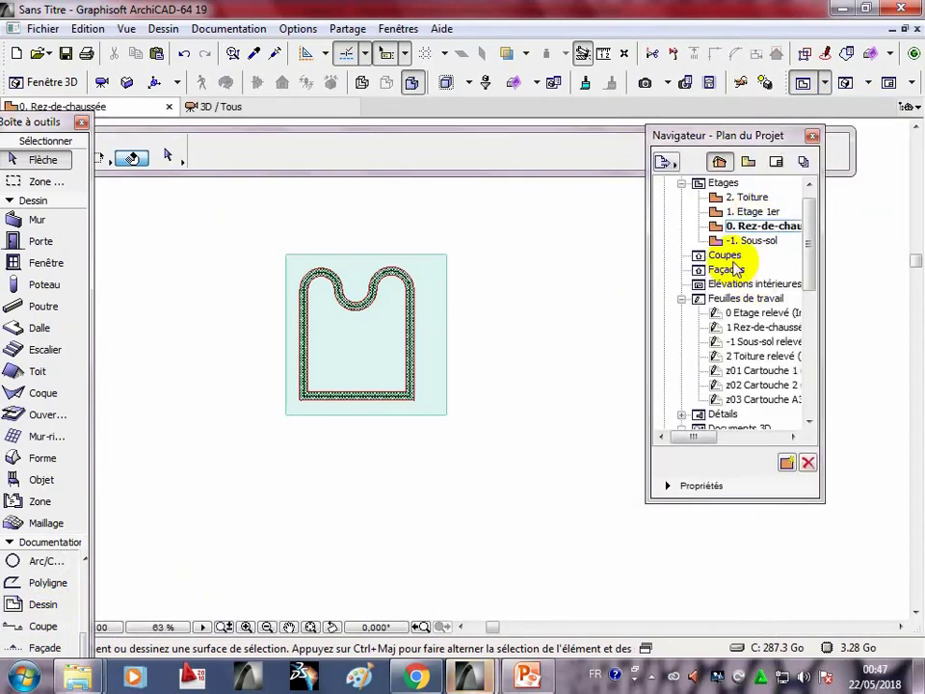
- Draw a section line through the middle of the pool, with its depth limit beside it
left_click(56, 629)
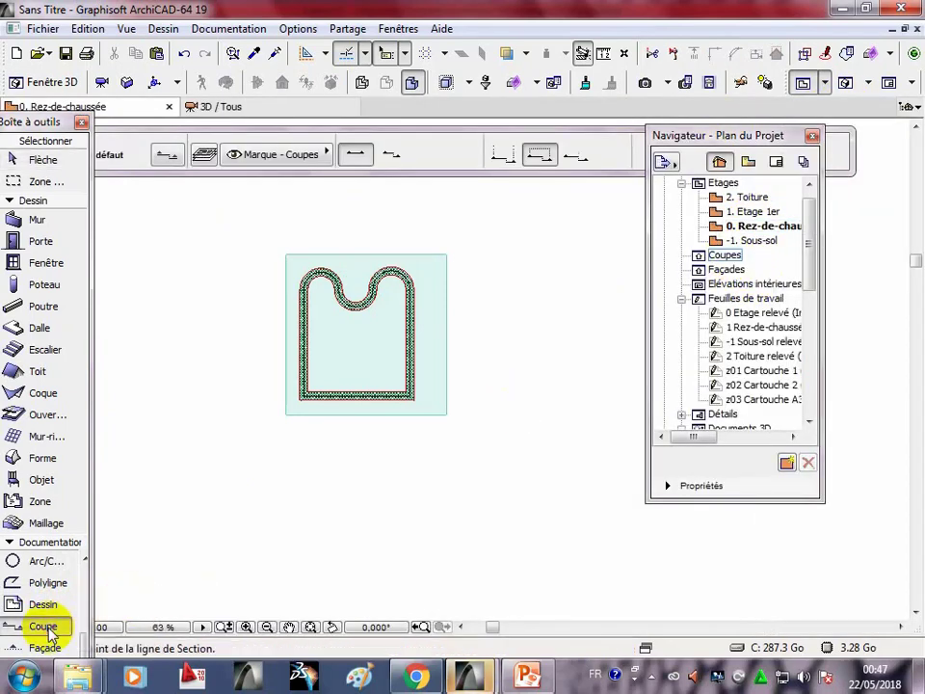
left_click(362, 241)
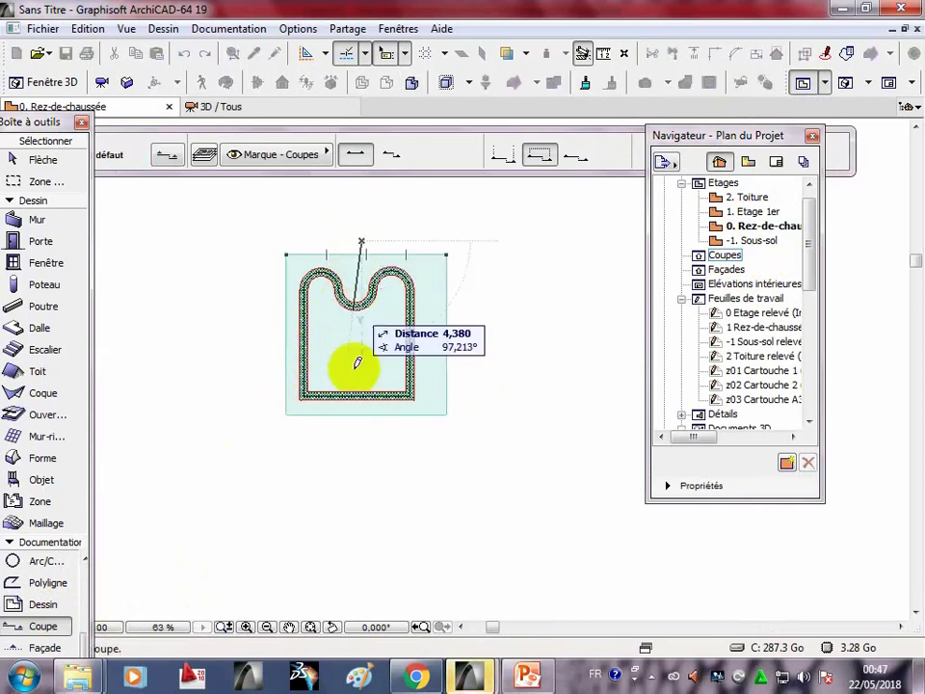
left_click(363, 450)
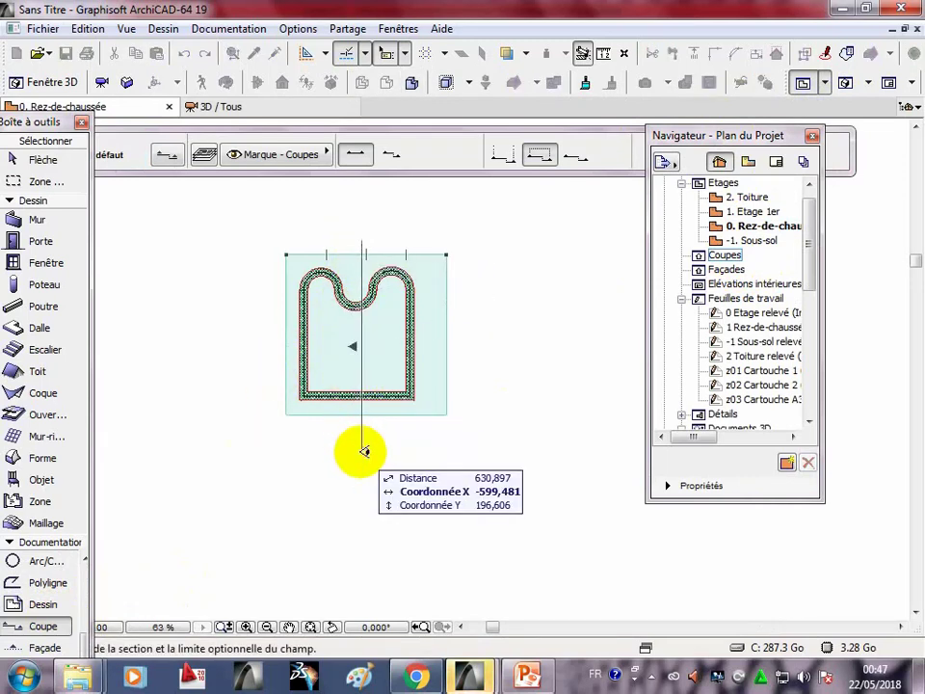
left_click(481, 388)
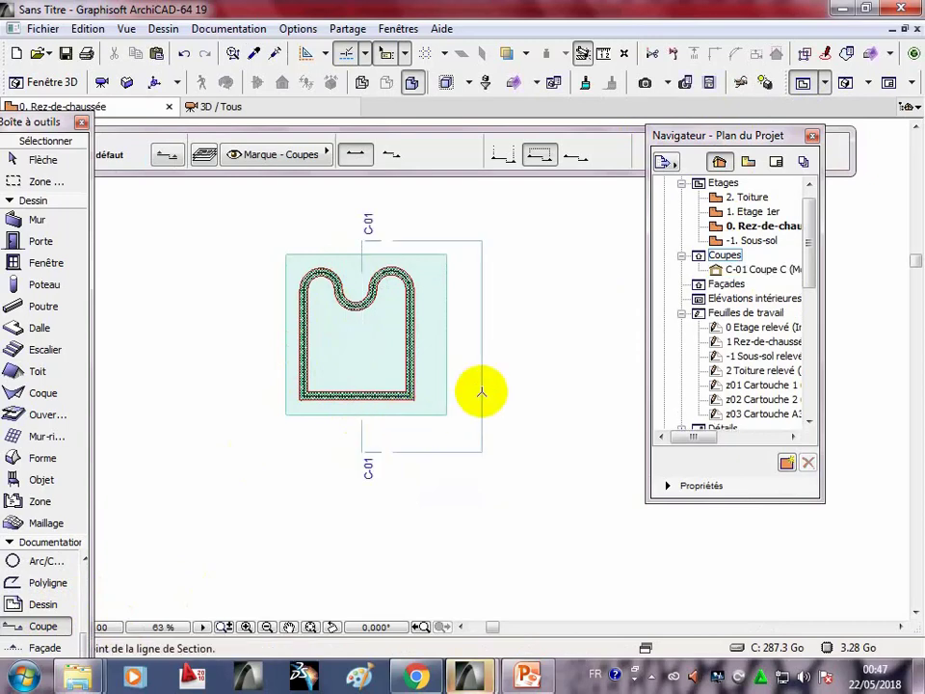
- Open section C-01 Coupe C in its own window
double_click(789, 277)
scroll(331, 454, "up", 2)
scroll(370, 470, "up", 2)
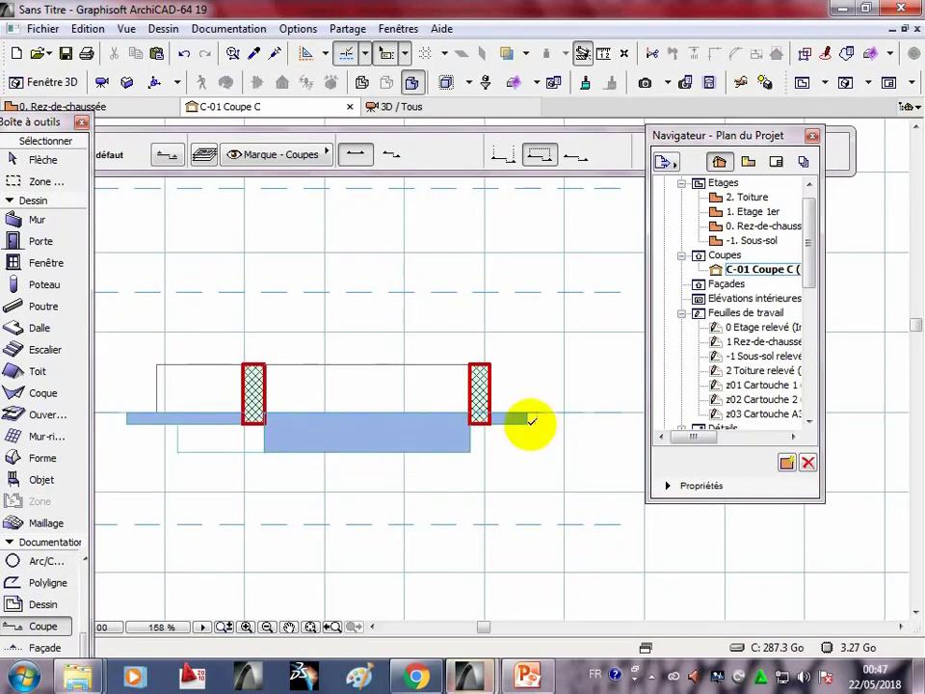
- Select the lowered middle slab in section C-01 with the Flèche tool
left_click(41, 159)
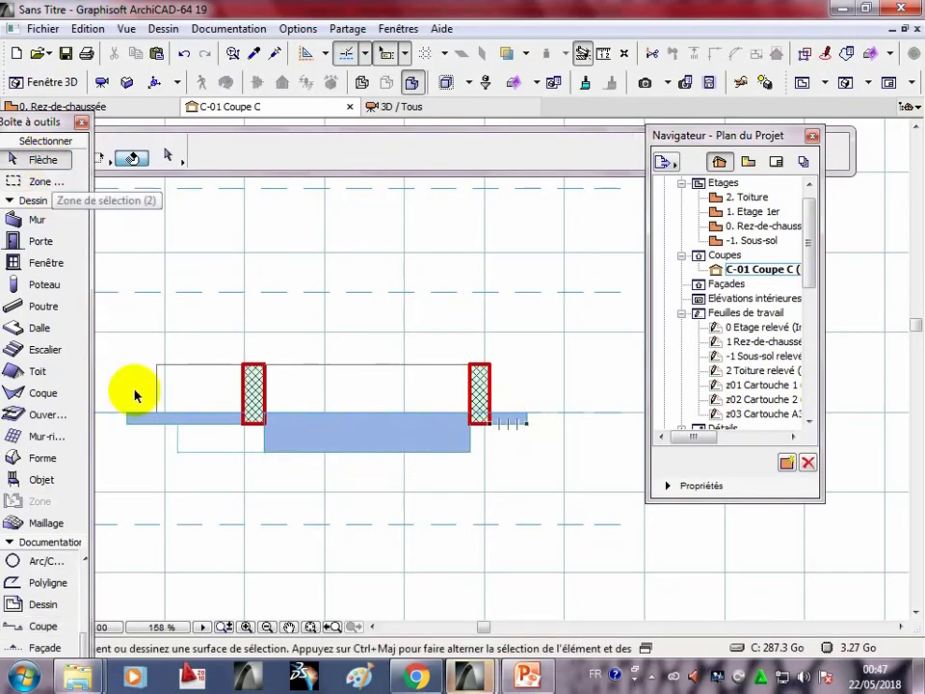
left_click(143, 421)
left_click(183, 464)
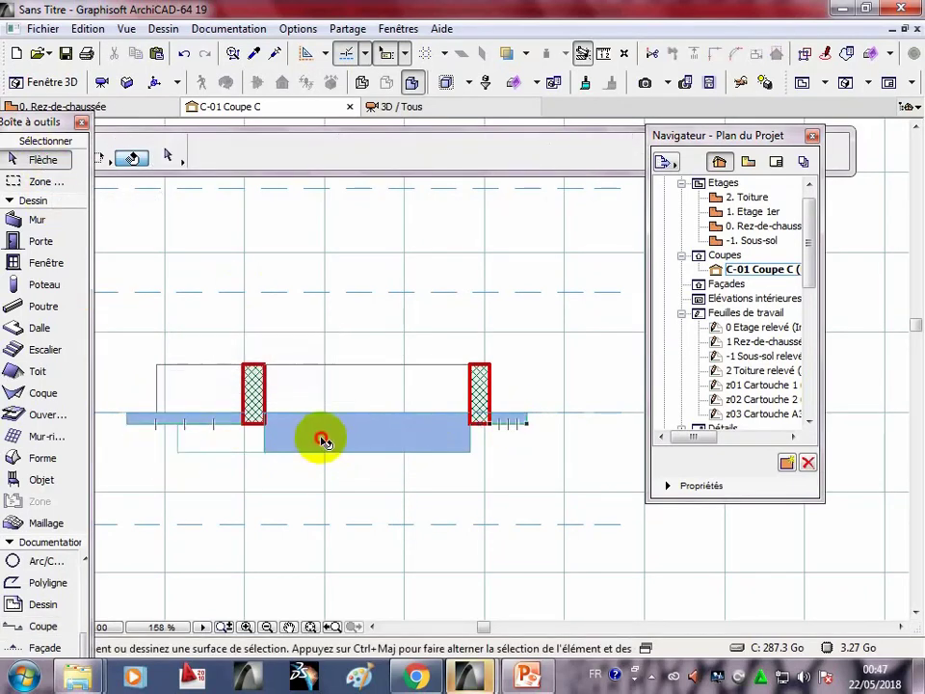
left_click(322, 439)
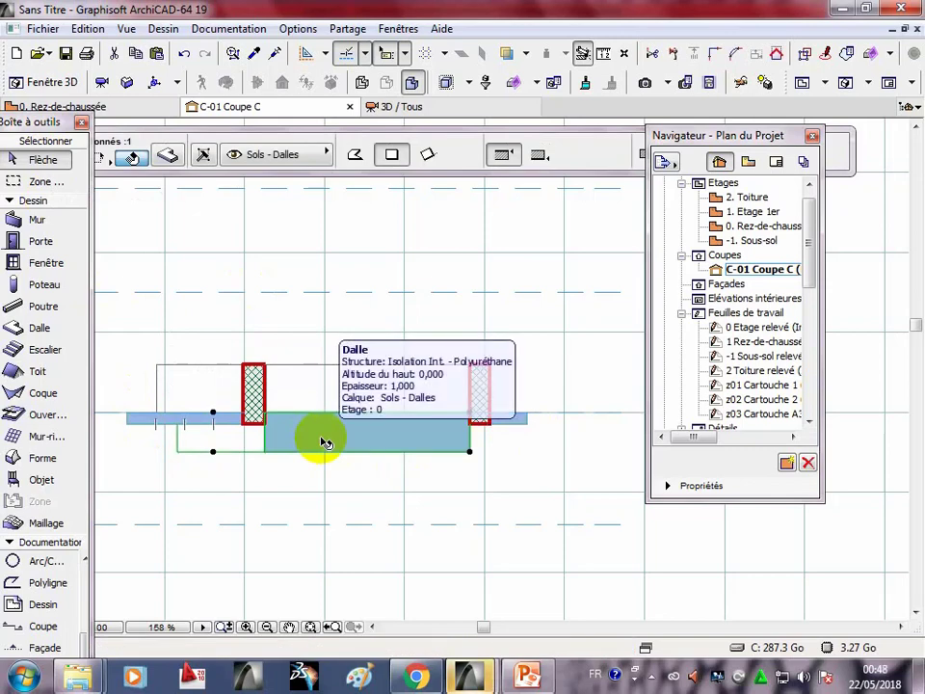
left_click(269, 382)
left_click(336, 496)
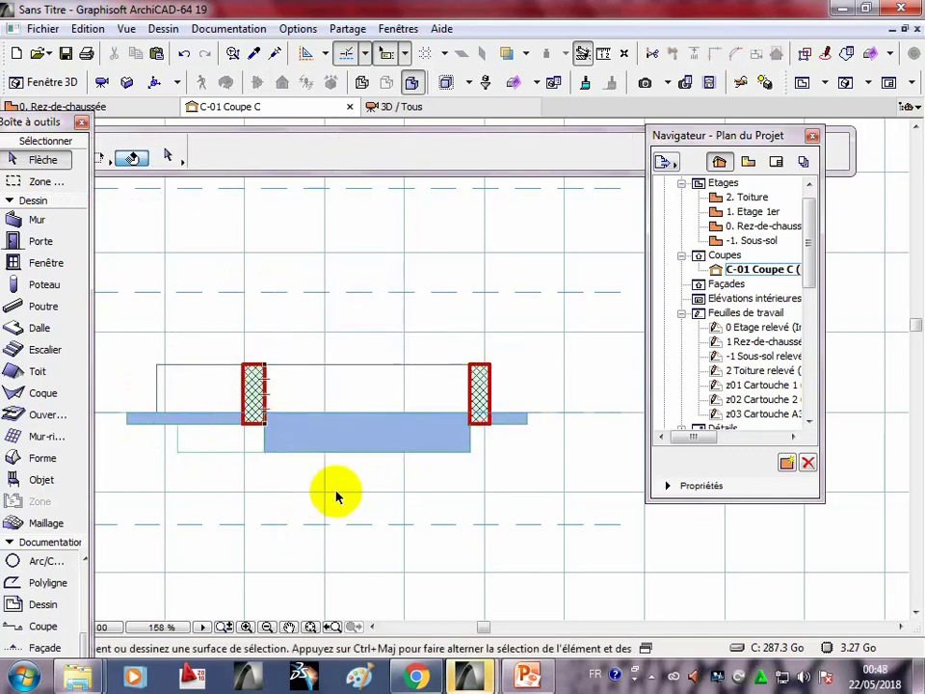
left_click(349, 445)
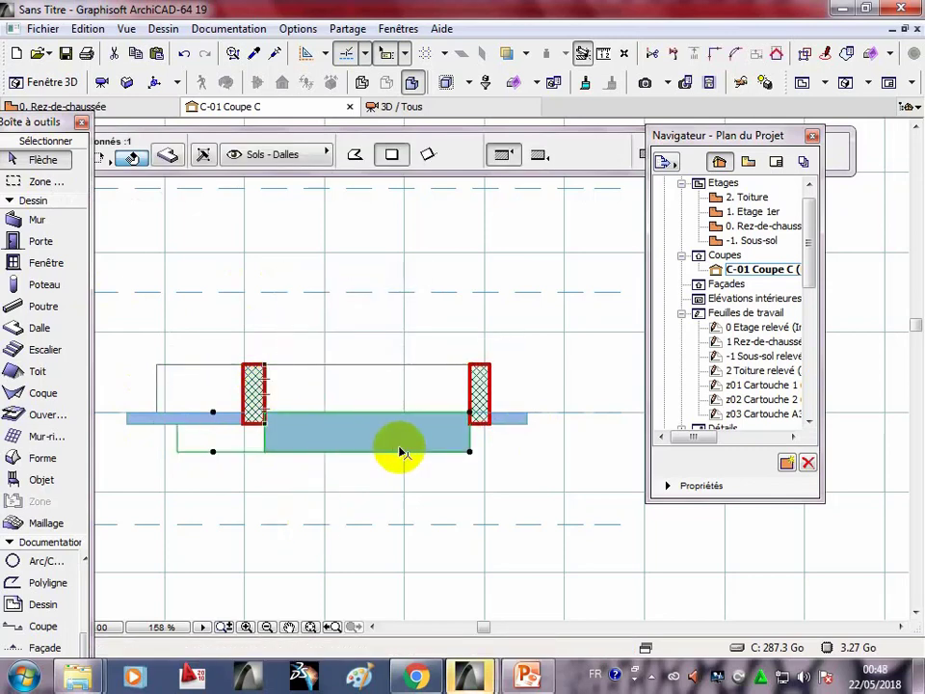
- Move the slab up between the two brick walls, then nudge it down to align
right_click(459, 446)
mouse_move(626, 415)
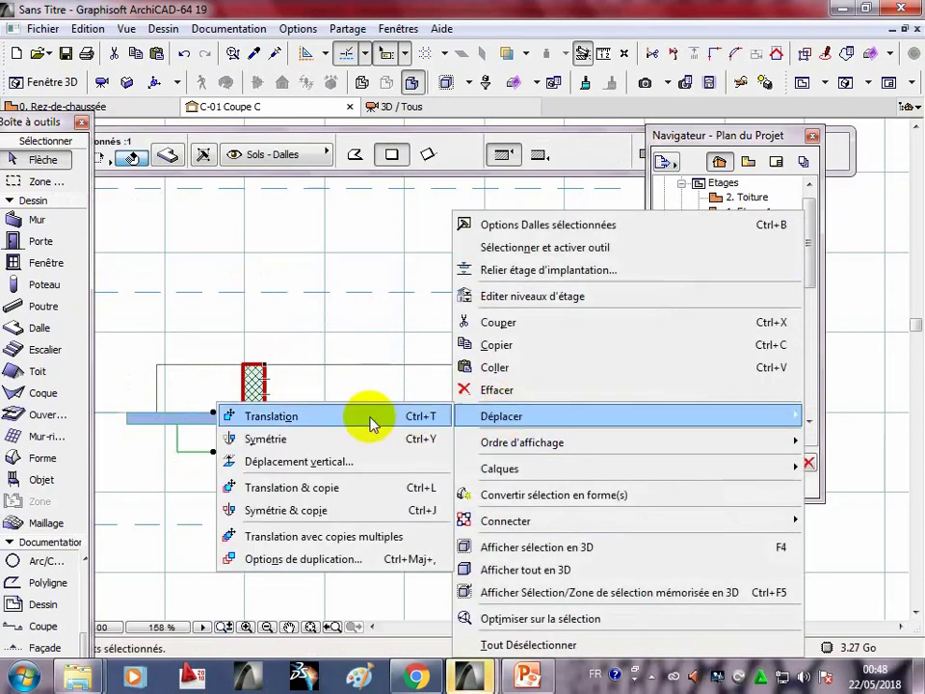
left_click(372, 416)
left_click(470, 451)
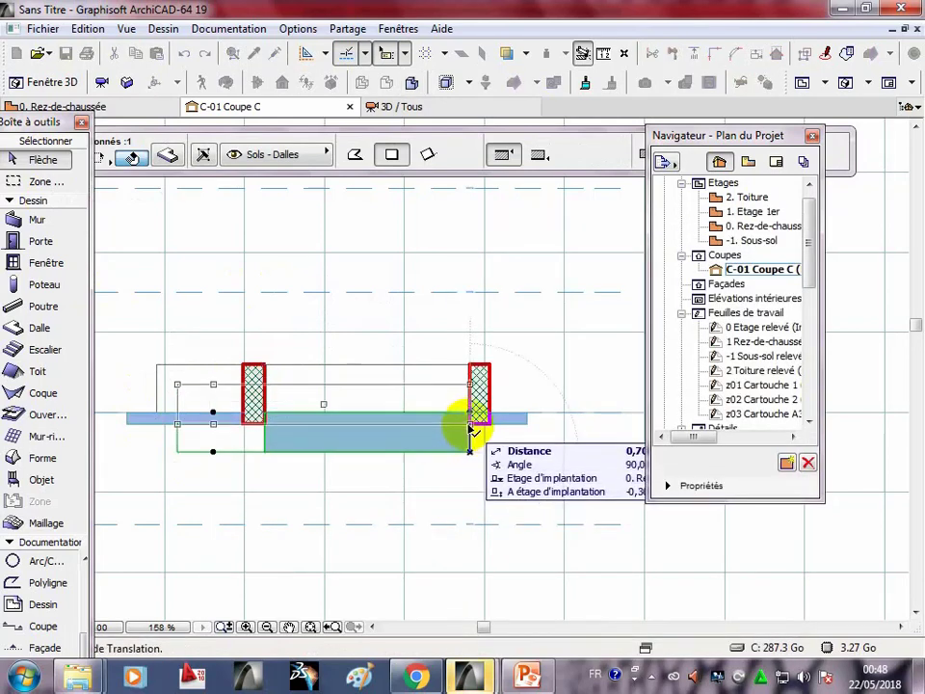
left_click(470, 416)
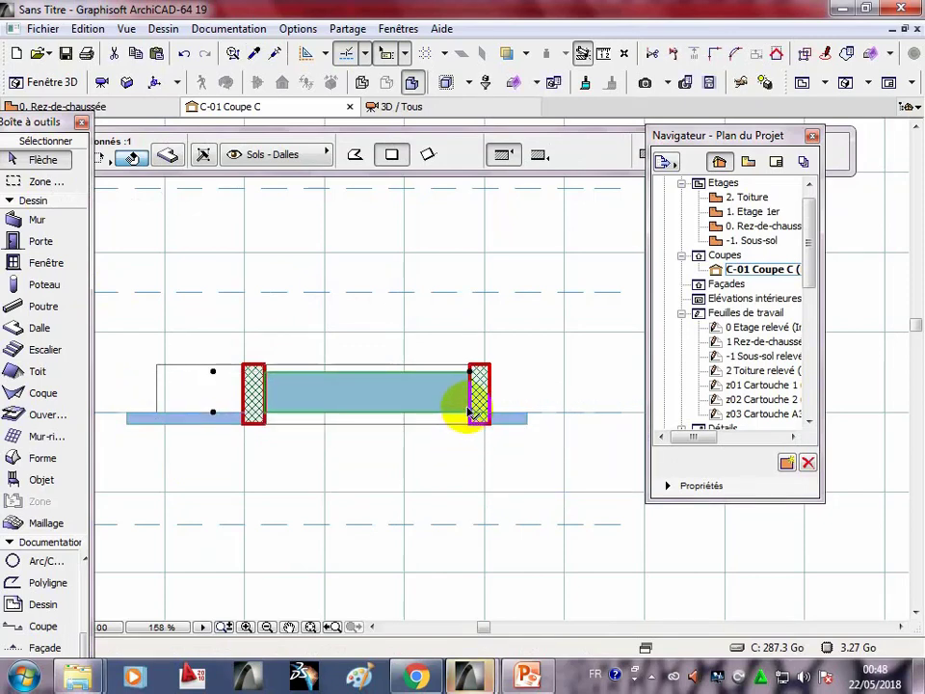
right_click(457, 406)
mouse_move(630, 417)
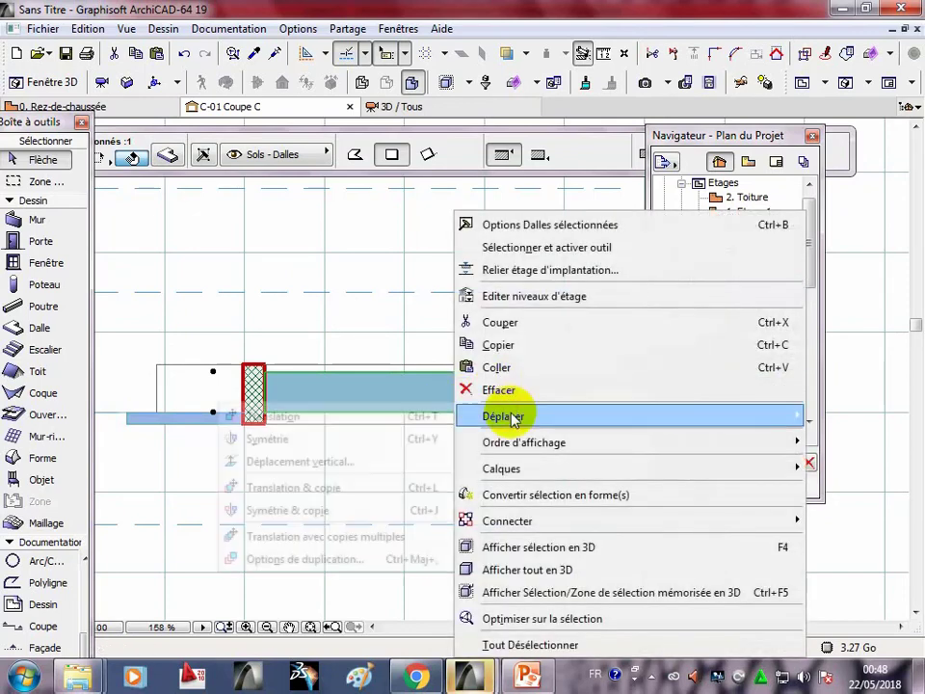
left_click(305, 417)
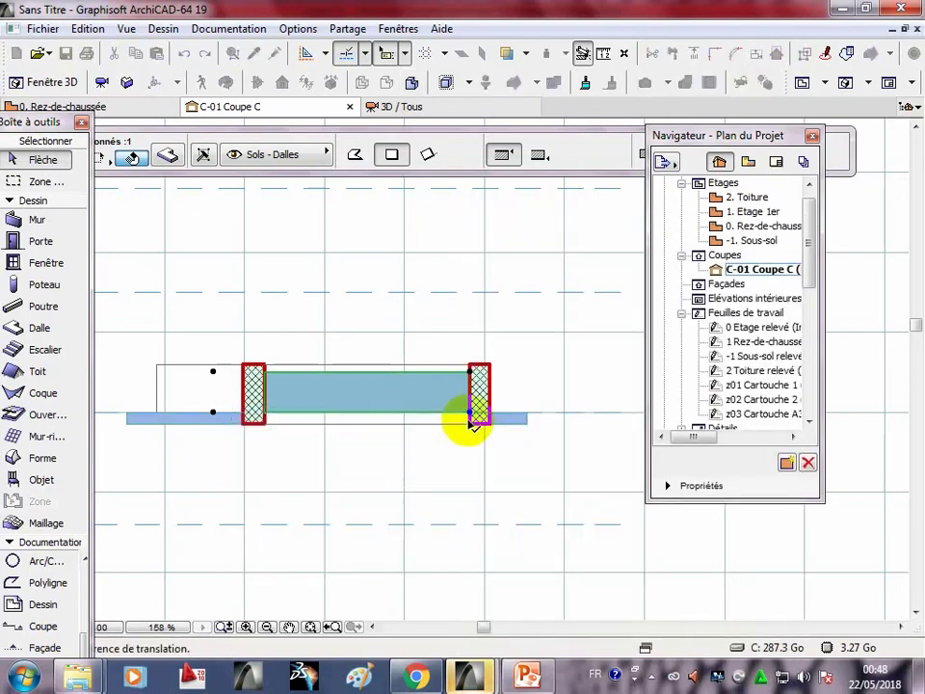
left_click(471, 416)
left_click(471, 436)
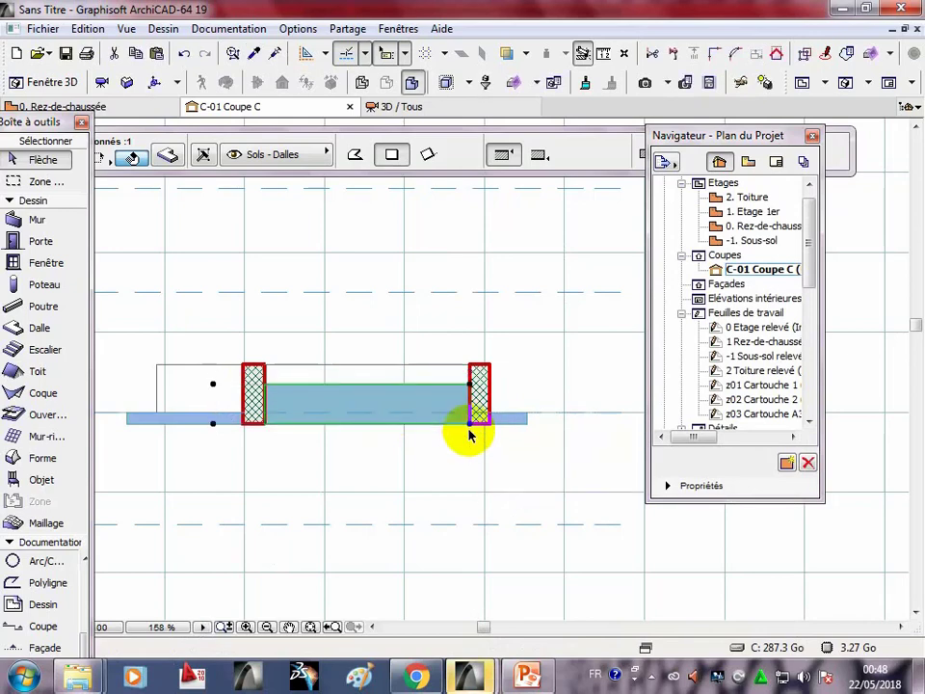
left_click(527, 494)
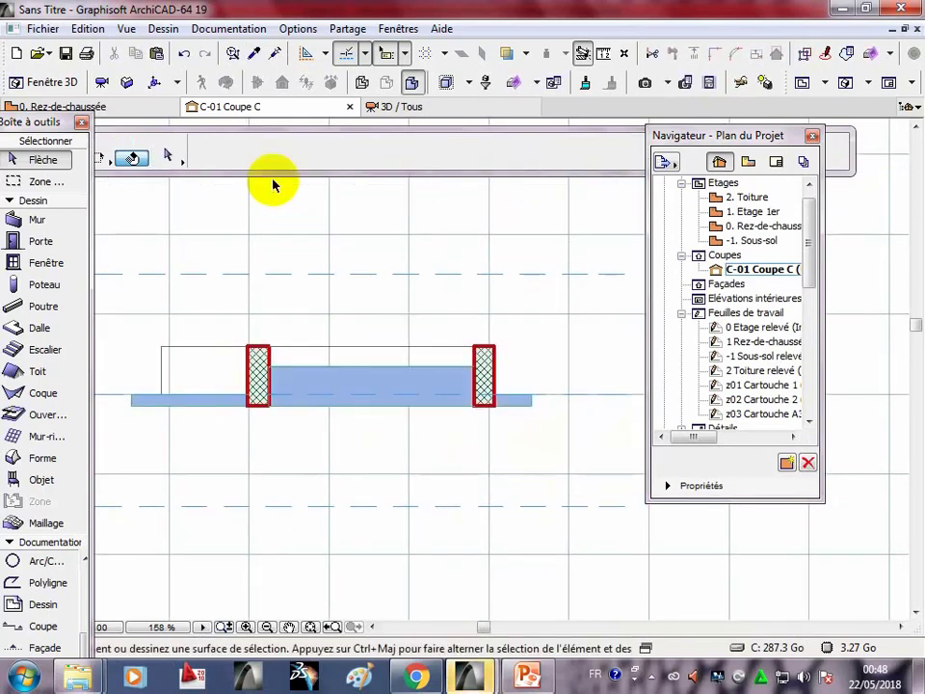
- In the 3D / Tous view, select the base slab under the pool and open its settings
left_click(432, 108)
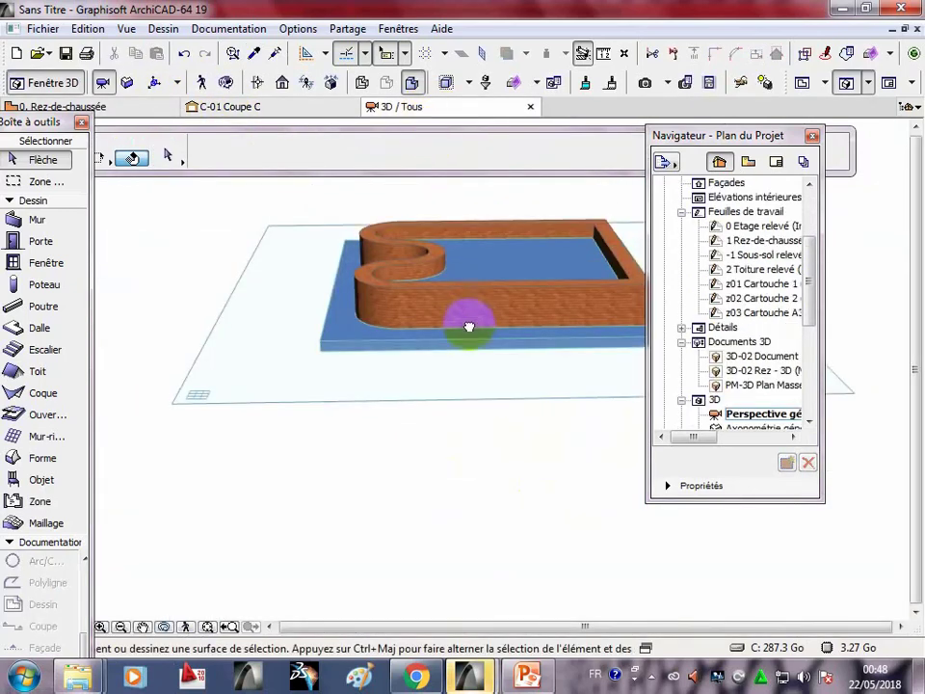
middle_click_drag(448, 314, 392, 324, "shift")
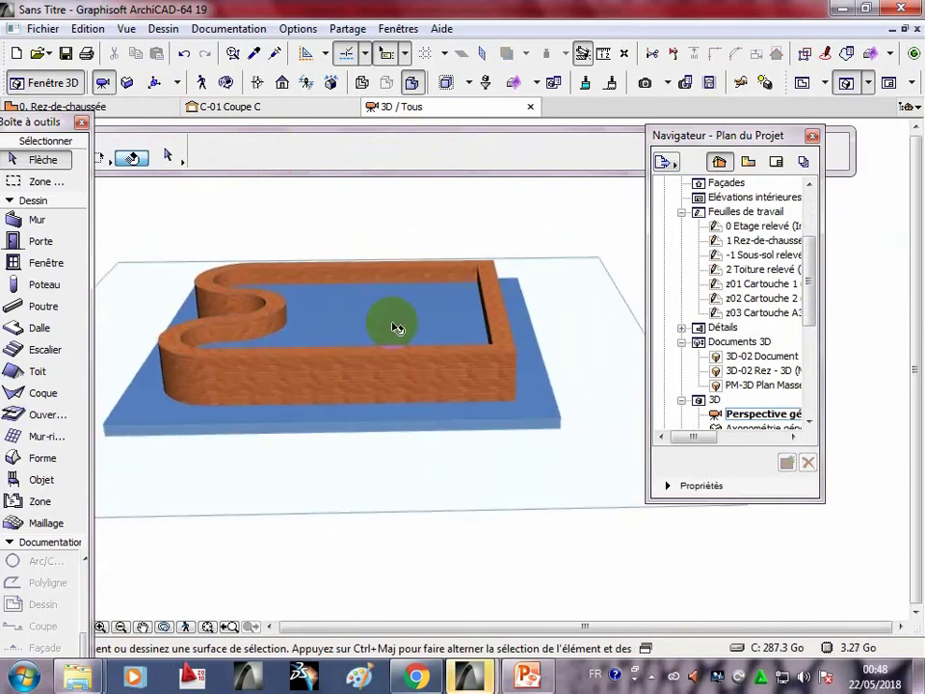
scroll(392, 325, "up", 2)
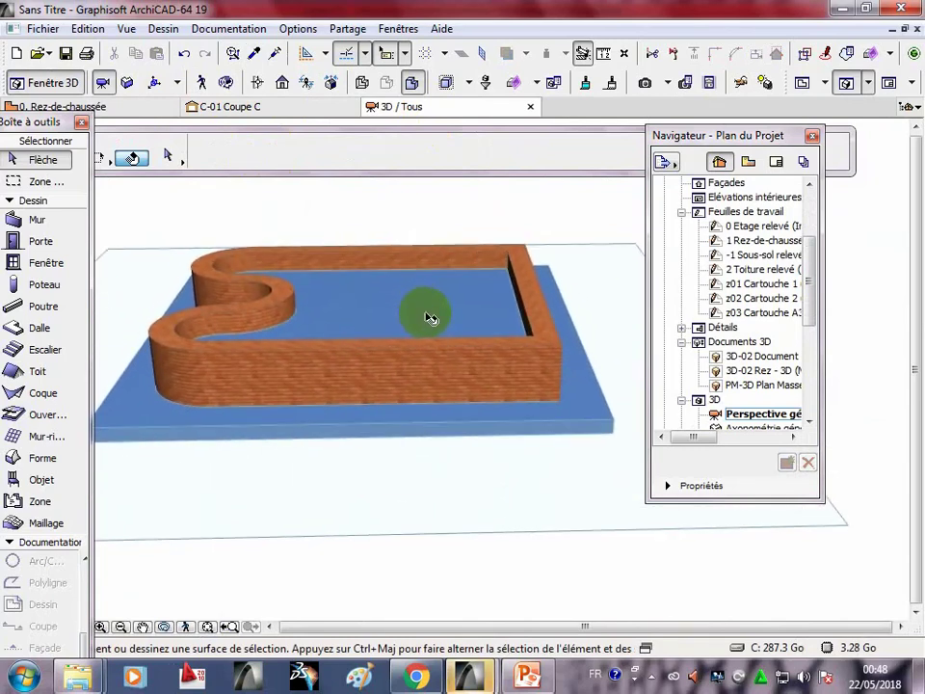
middle_click_drag(393, 325, 576, 434, "shift")
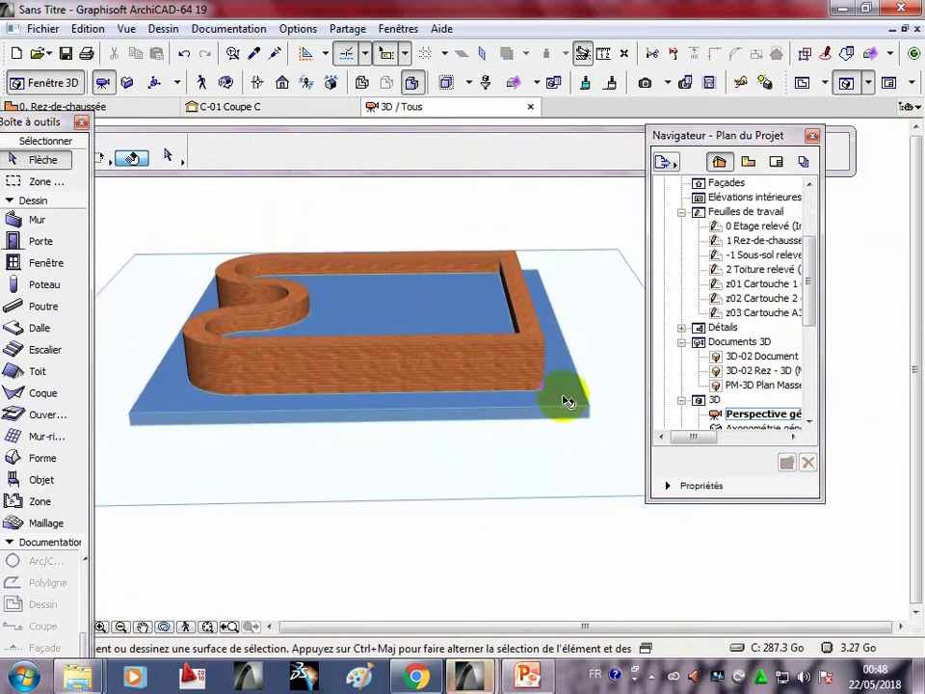
left_click(566, 400)
right_click(566, 403)
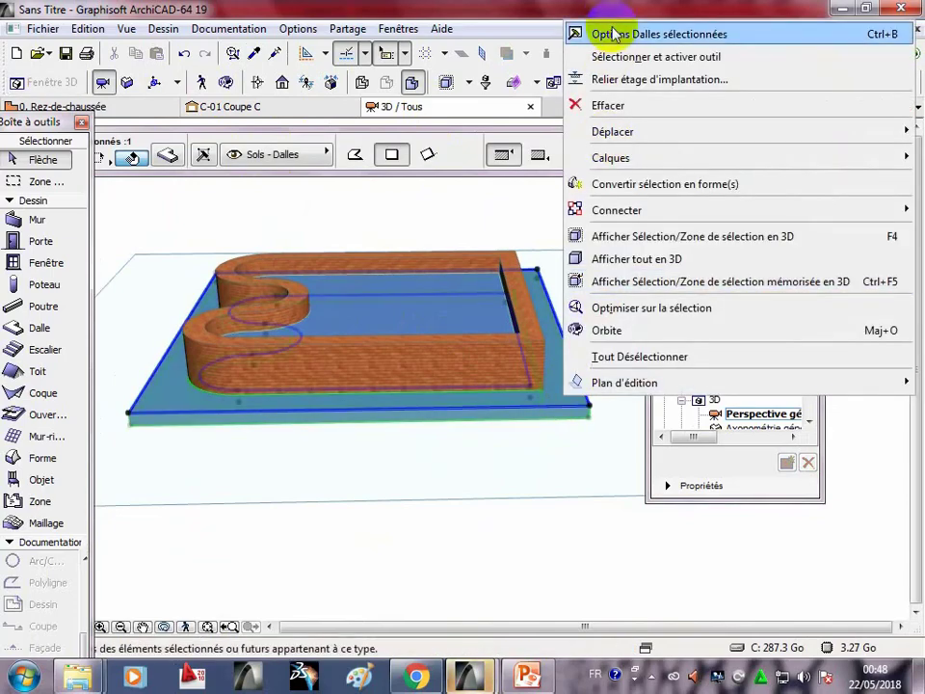
left_click(617, 32)
- Set the slab's building material to Isolation - Mousse souple and inspect it in 3D
left_click(595, 231)
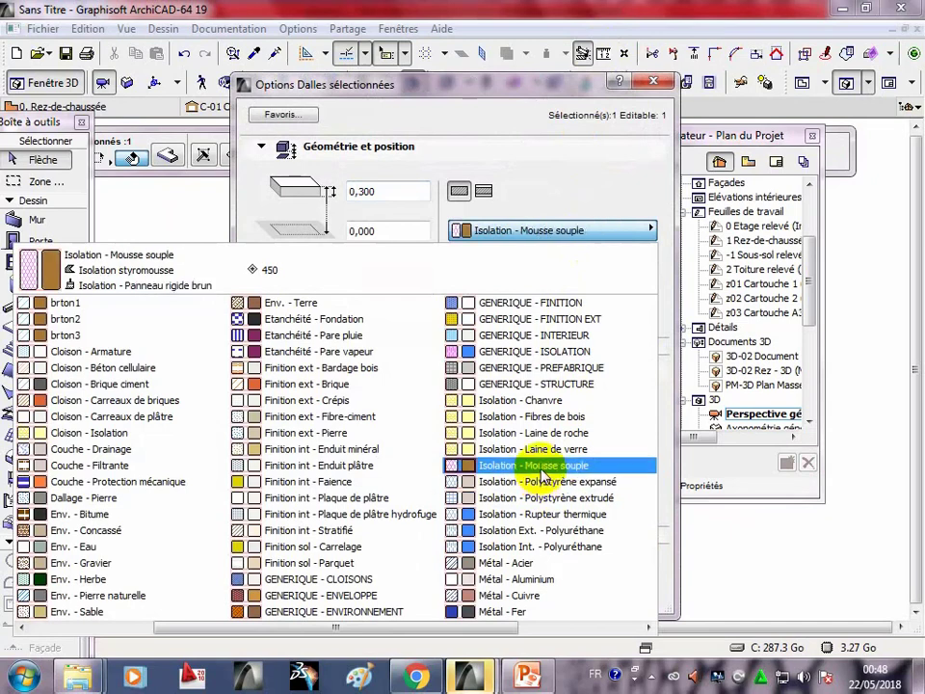
left_click(543, 473)
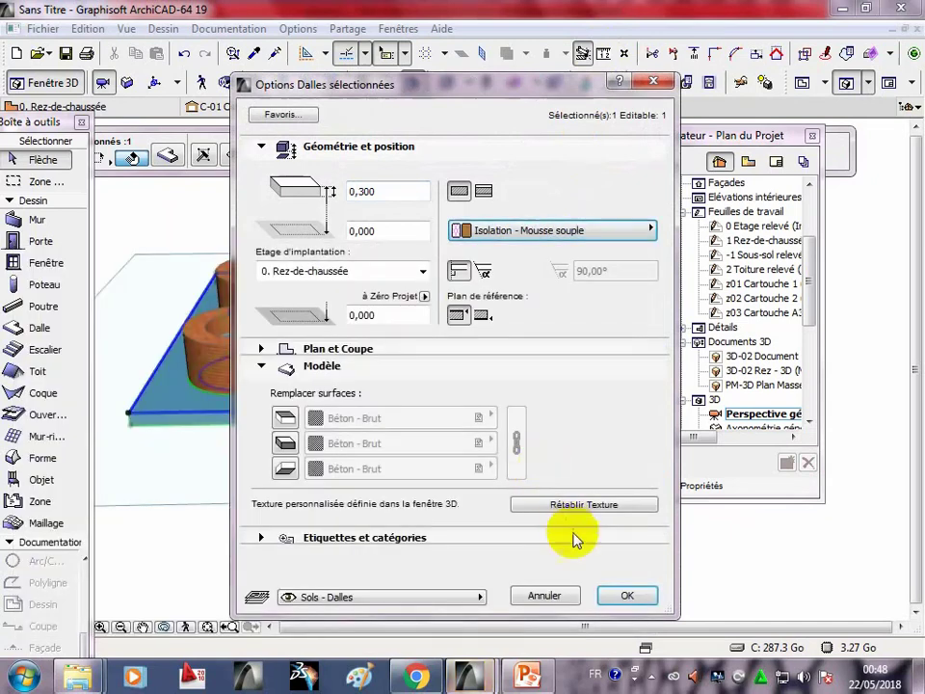
left_click(616, 596)
mouse_move(613, 512)
middle_mouse_down("shift")
mouse_move(221, 343)
mouse_move(316, 351)
mouse_move(392, 336)
mouse_move(361, 334)
mouse_move(368, 343)
mouse_move(360, 309)
middle_mouse_up("shift")
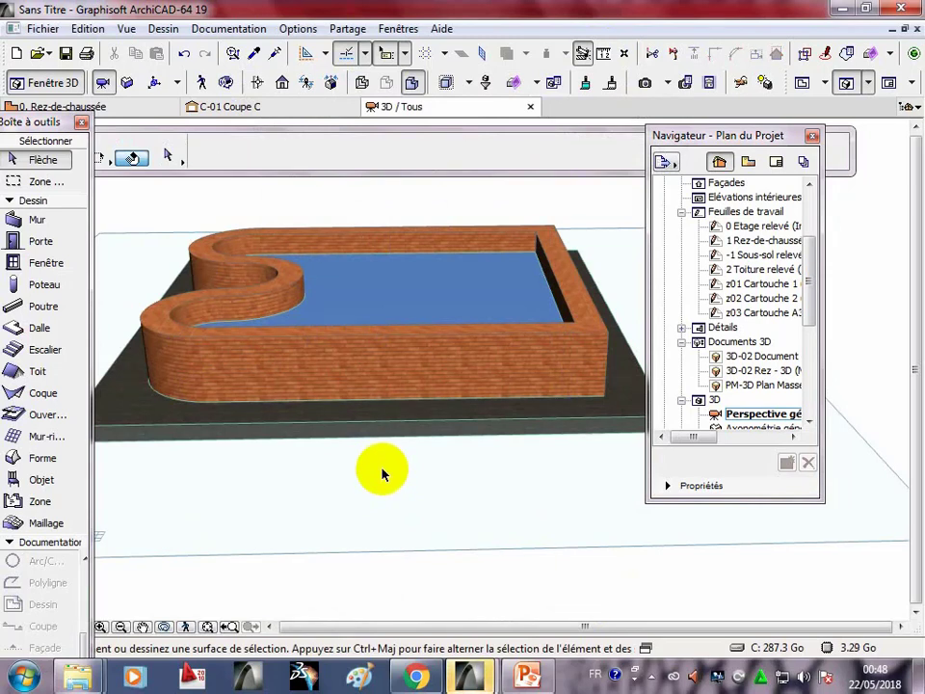
left_click(651, 681)
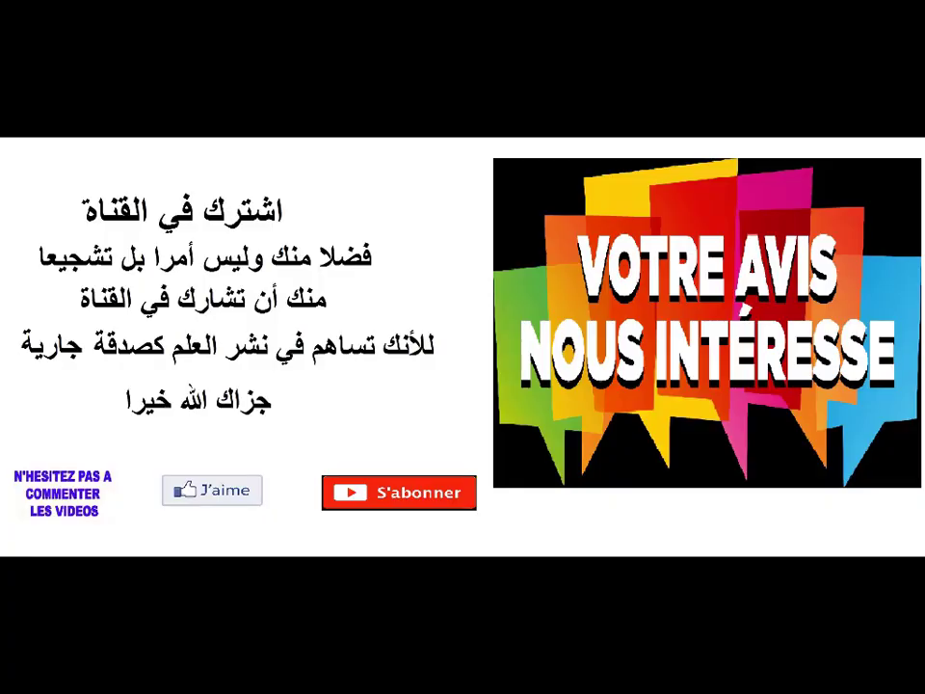